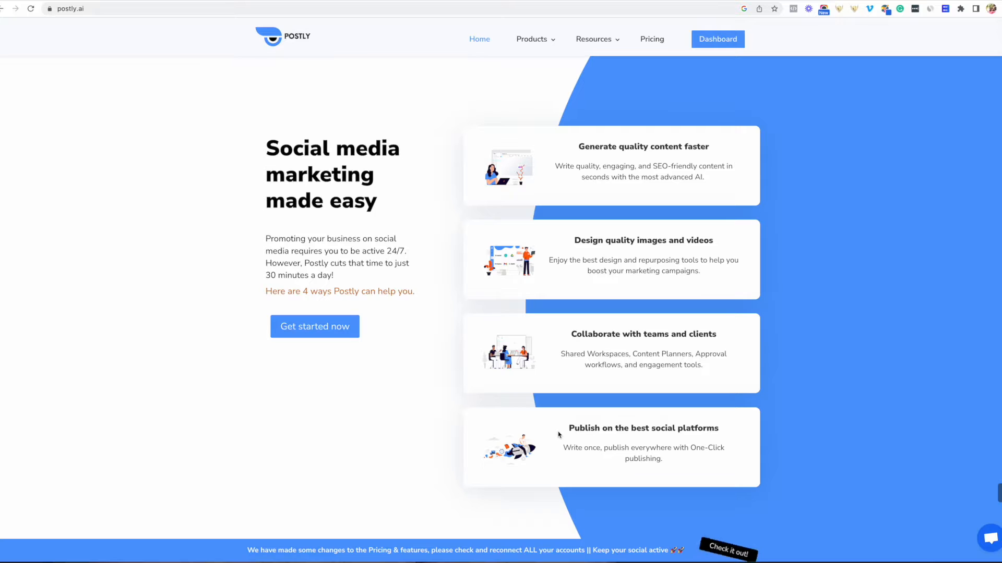
# - Review the Postly homepage sections on marketing benefits, AI content writing, AI Art, design tools and team collaboration
pyautogui.scroll(-1, 557, 432)
pyautogui.scroll(1, 559, 435)
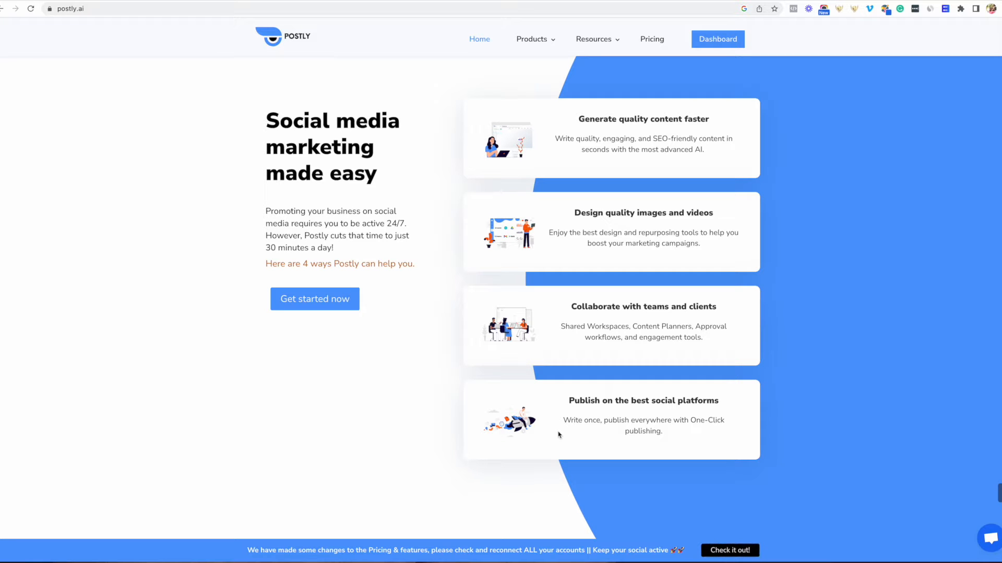
pyautogui.scroll(-10, 558, 435)
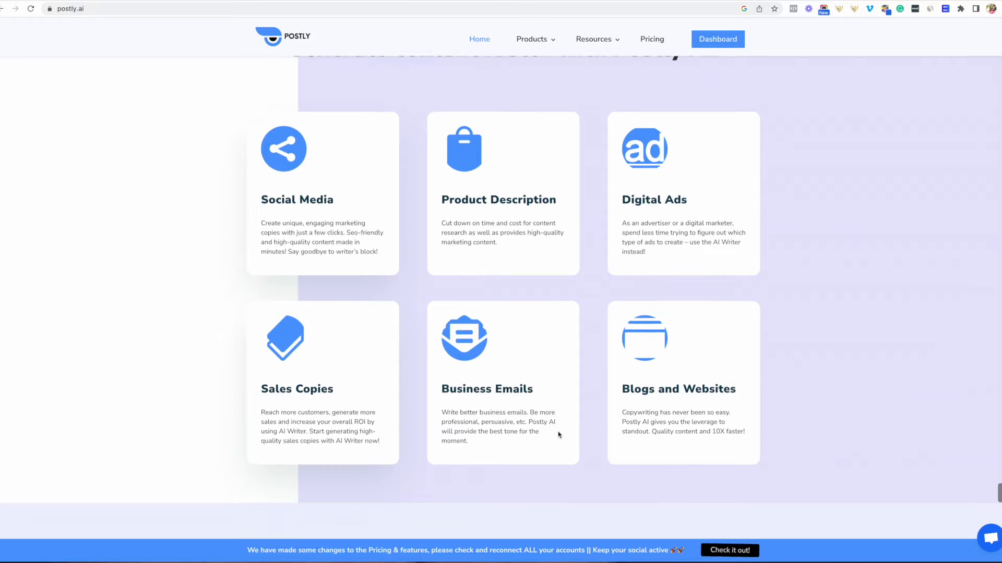
pyautogui.scroll(-8, 558, 435)
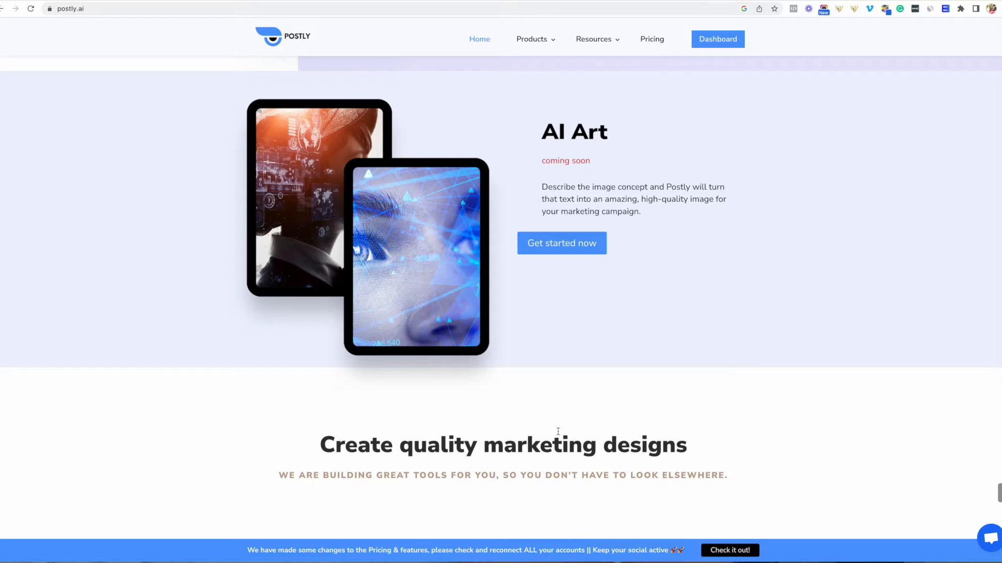
pyautogui.scroll(-10, 558, 432)
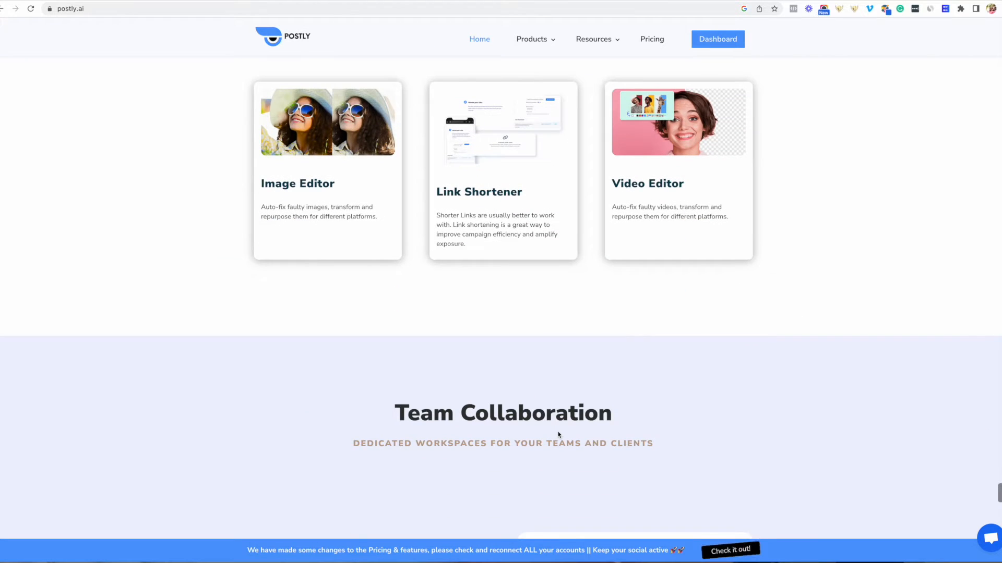
pyautogui.scroll(-7, 558, 434)
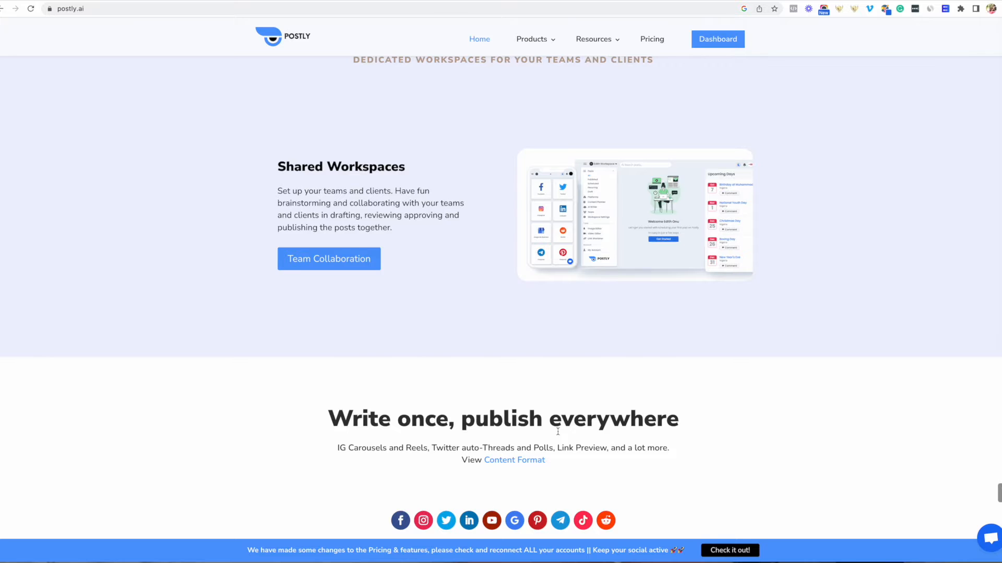
# - Examine the homepage's supported social platforms, publishing features and customer reviews, and return to the start of the page
pyautogui.scroll(-5, 558, 432)
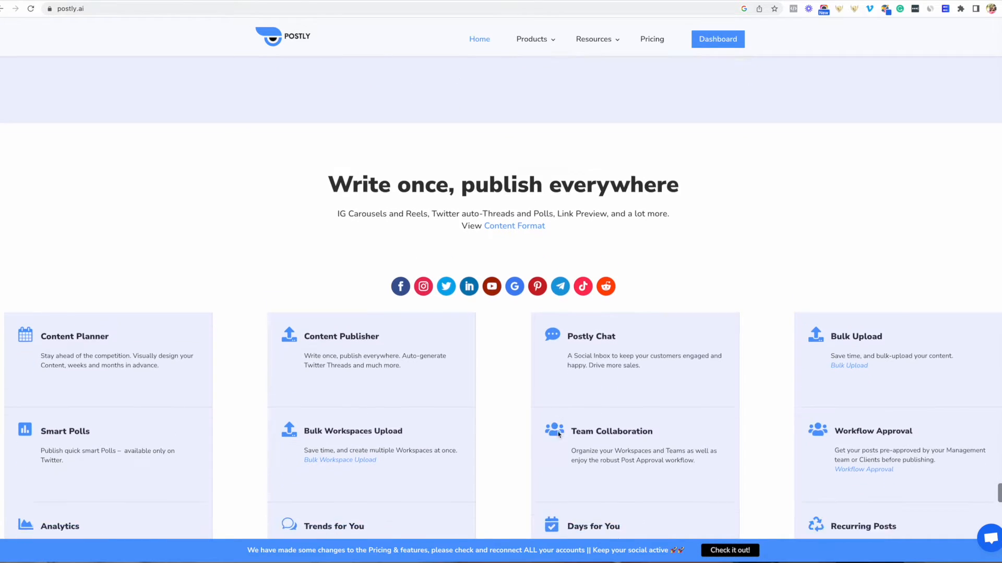
pyautogui.scroll(-3, 558, 434)
pyautogui.scroll(1, 557, 433)
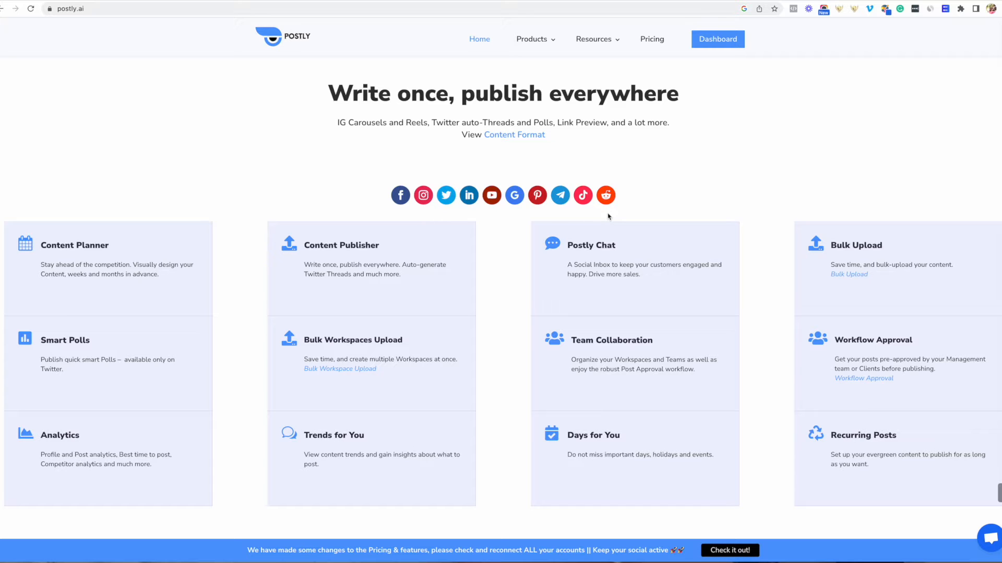
pyautogui.scroll(-2, 578, 340)
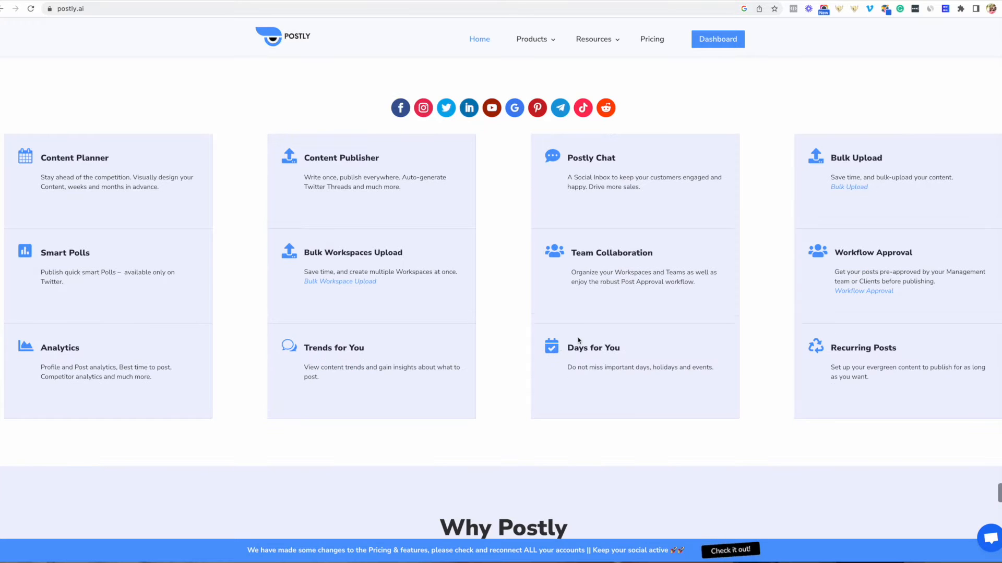
pyautogui.scroll(1, 578, 341)
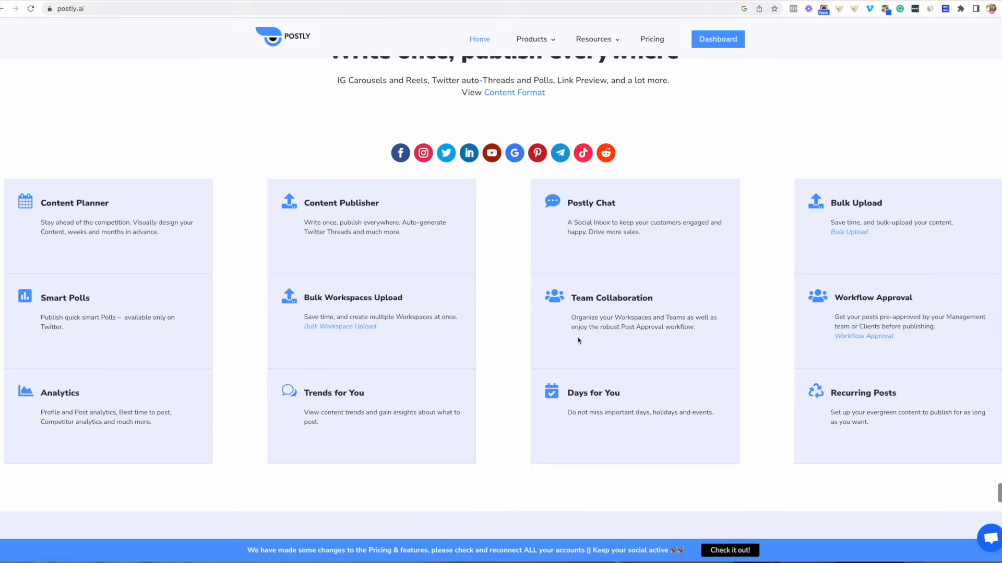
pyautogui.scroll(-9, 578, 340)
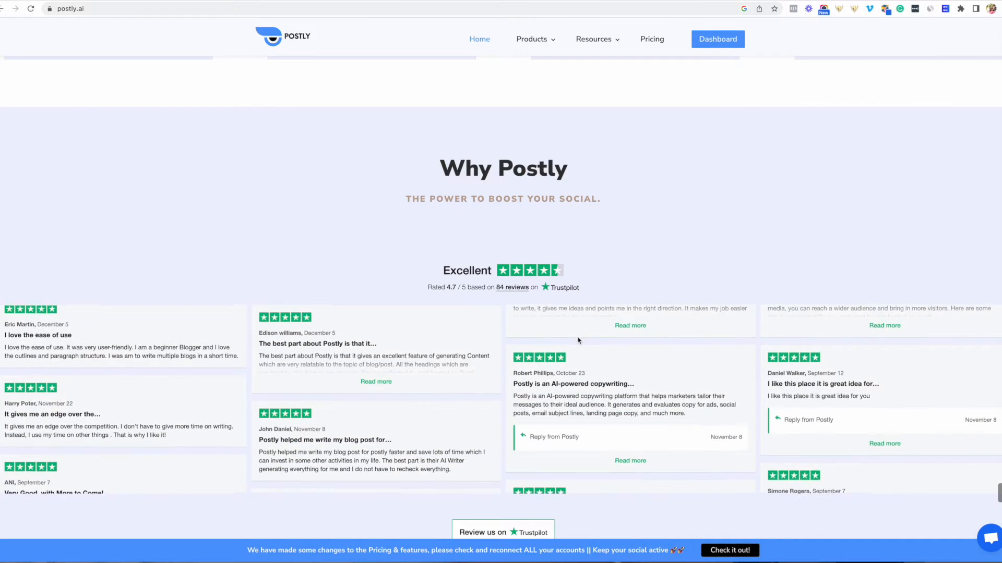
pyautogui.scroll(-4, 639, 258)
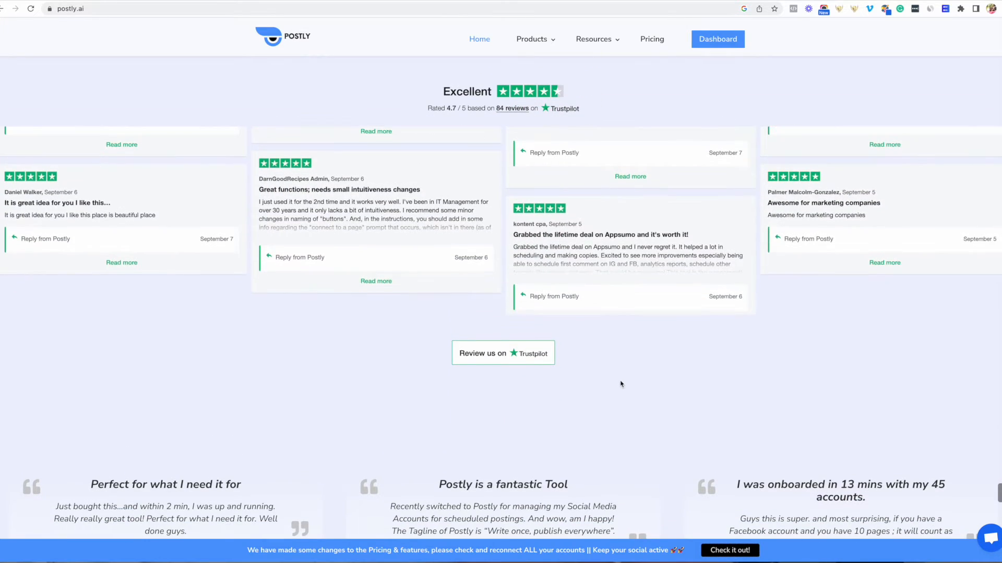
pyautogui.scroll(-10, 621, 384)
pyautogui.scroll(20, 620, 384)
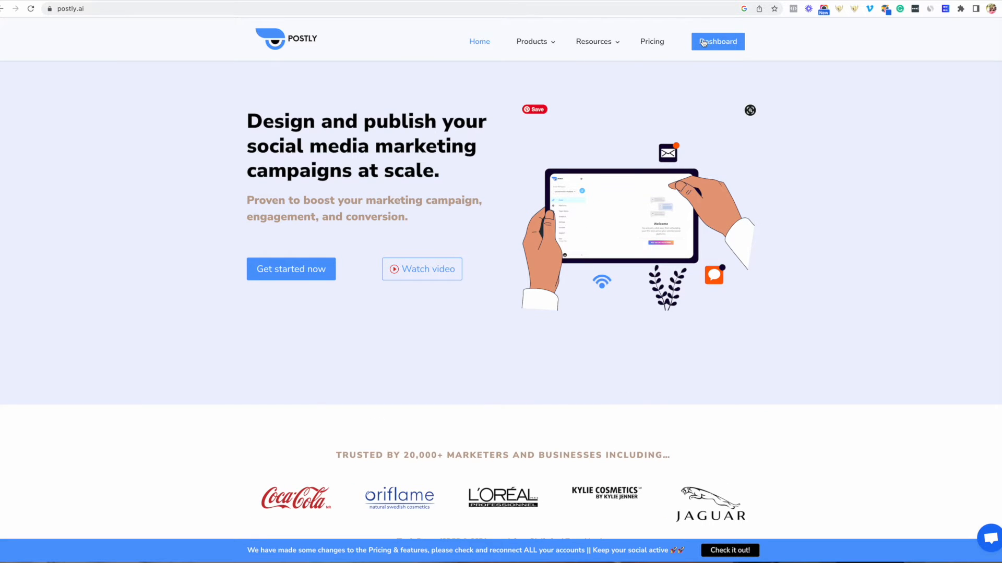
# - Open the Postly pricing page, dismiss the "Why Postly?" popup, and compare the plans' prices and features
pyautogui.click(653, 41)
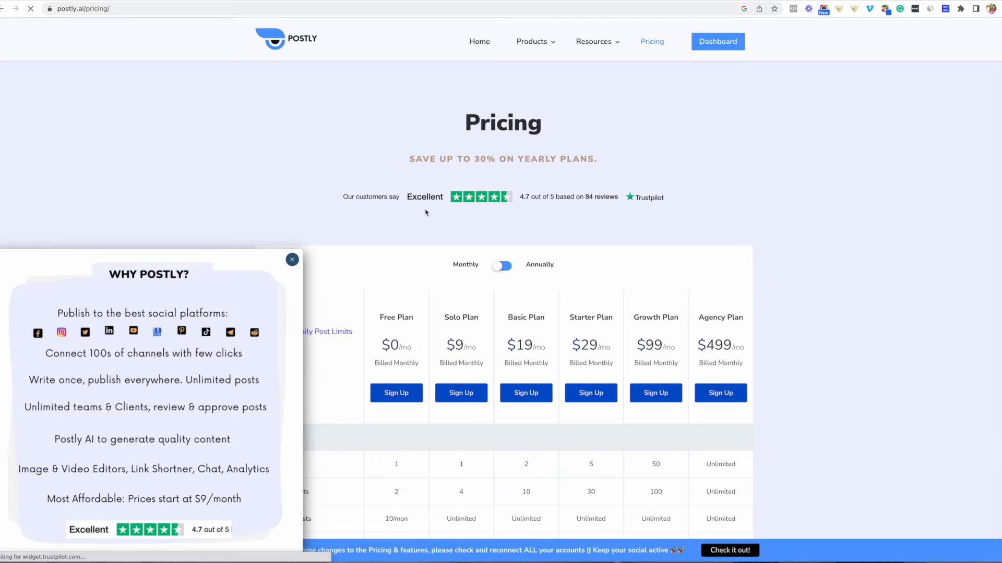
pyautogui.click(293, 263)
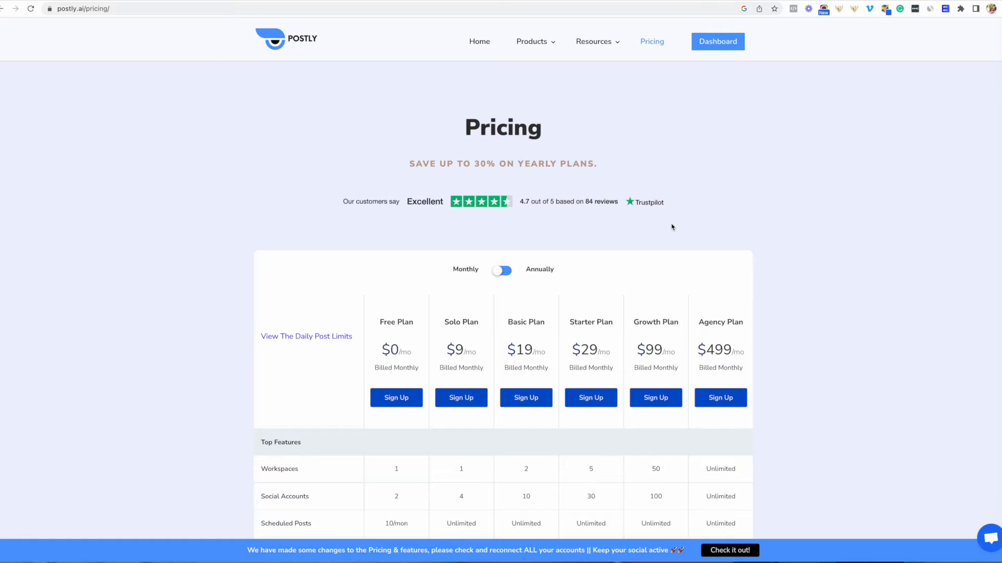
pyautogui.scroll(-5, 671, 225)
pyautogui.scroll(1, 672, 226)
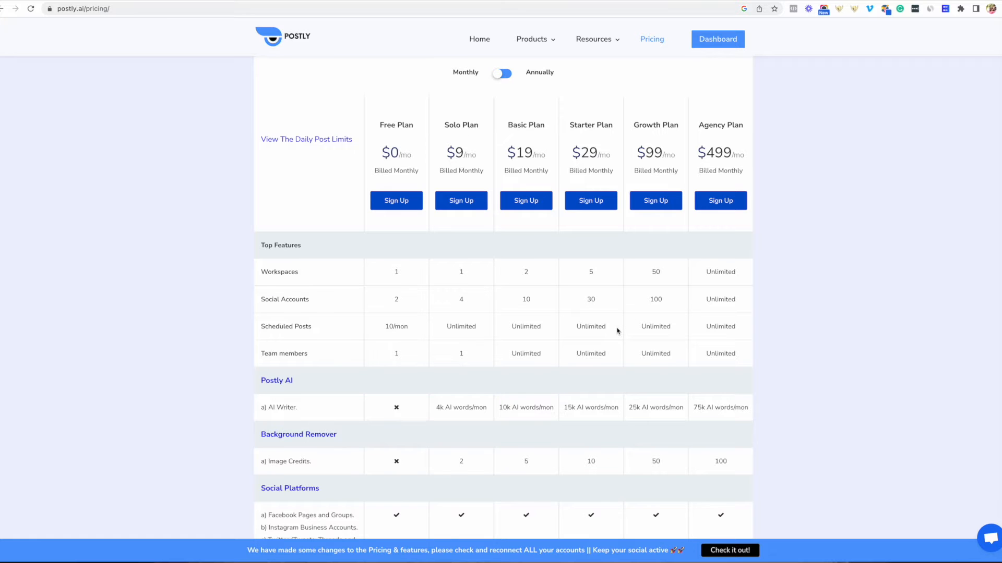
pyautogui.scroll(-4, 617, 330)
pyautogui.scroll(8, 617, 330)
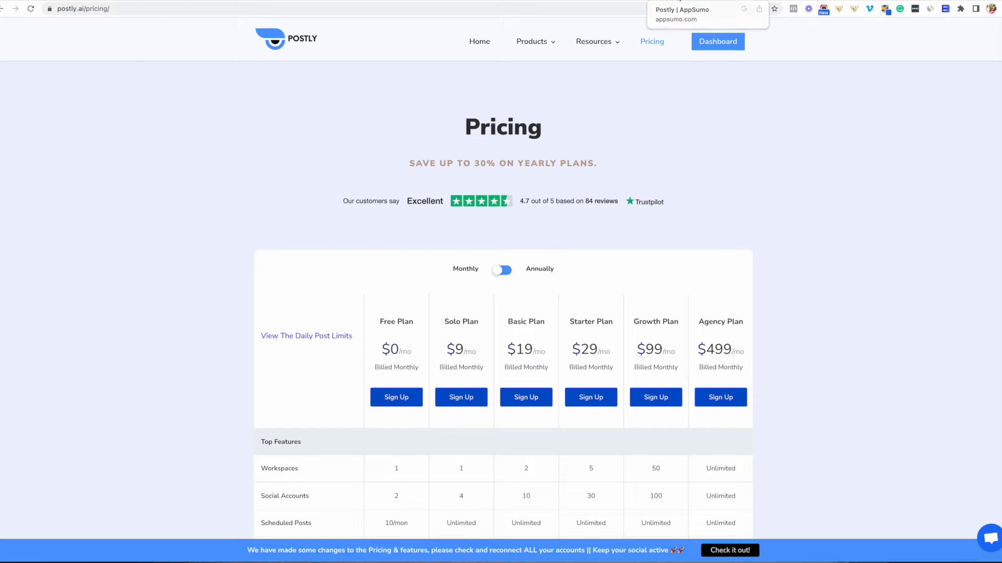
# - Switch to the AppSumo listing for Postly and review its summary, overview and included plan features
pyautogui.click(679, 1)
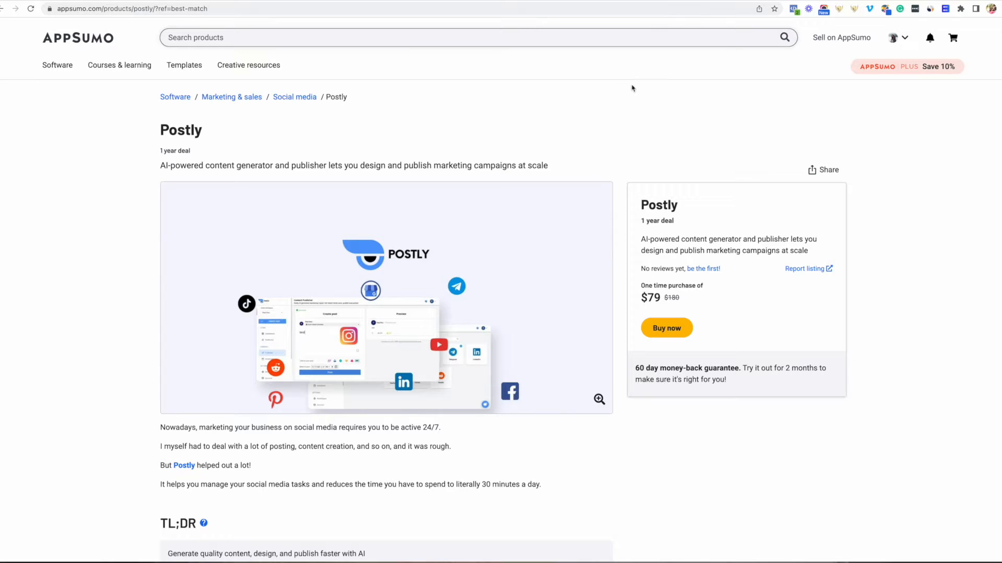
pyautogui.scroll(-3, 632, 88)
pyautogui.scroll(-10, 632, 89)
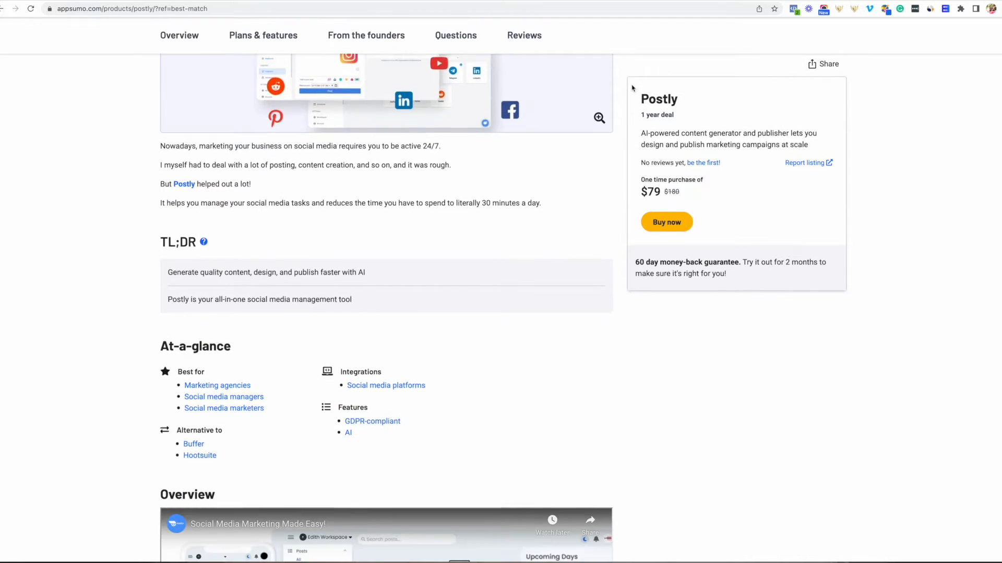
pyautogui.scroll(-5, 632, 88)
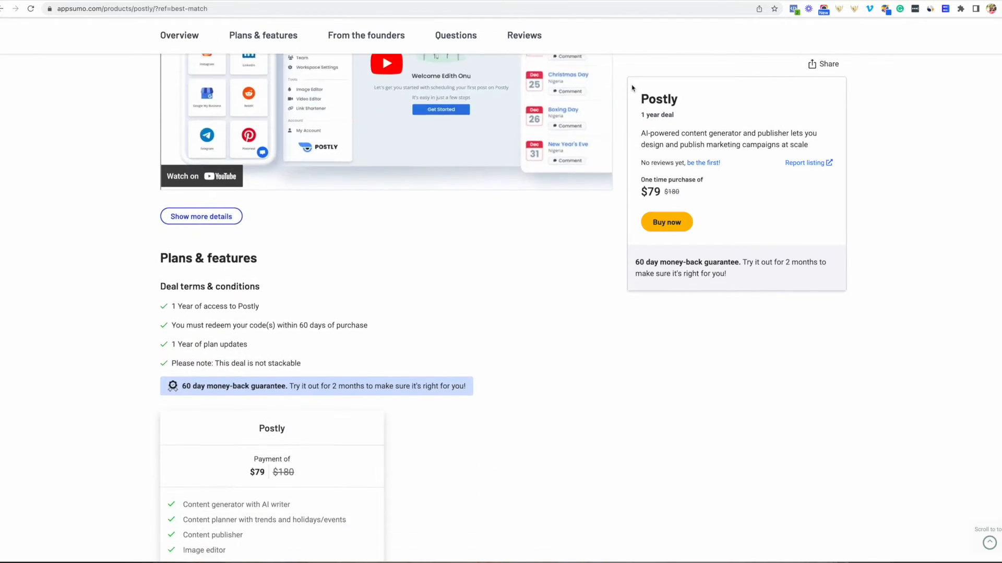
pyautogui.scroll(-2, 632, 88)
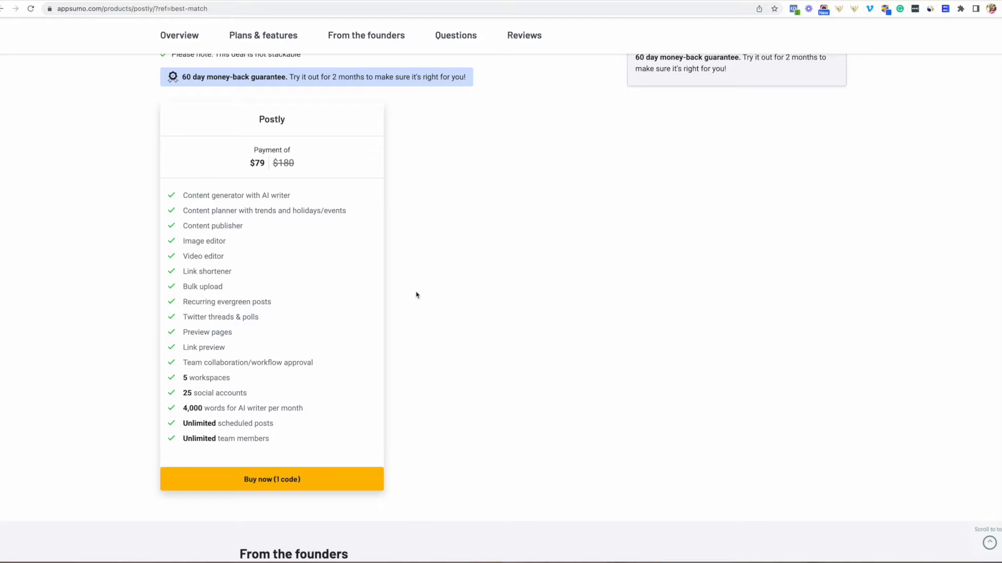
# - Recheck the AppSumo deal's terms and conditions and overview, ending back at the start of the listing
pyautogui.scroll(1, 416, 294)
pyautogui.scroll(1, 416, 294)
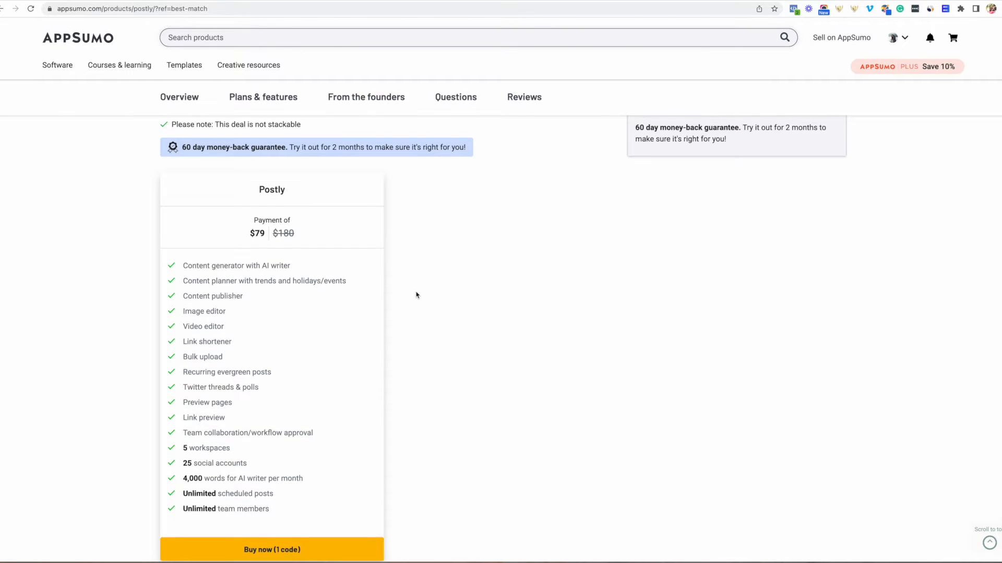
pyautogui.scroll(3, 416, 295)
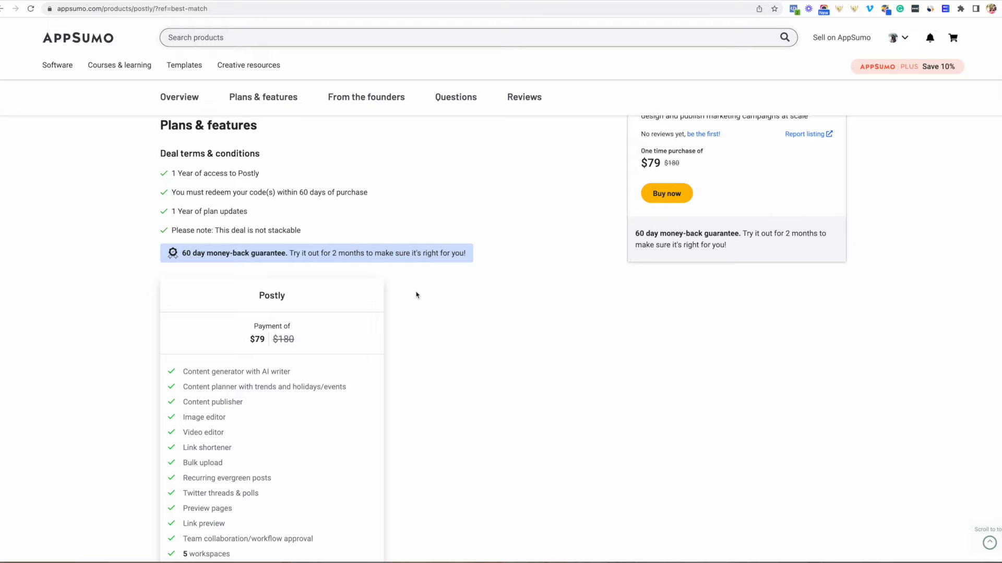
pyautogui.scroll(6, 415, 295)
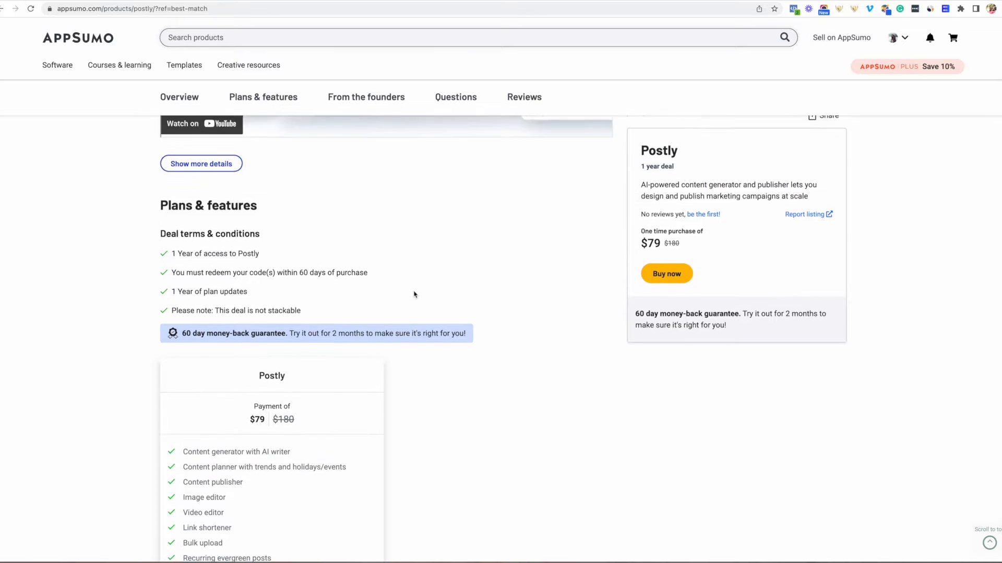
pyautogui.scroll(7, 415, 294)
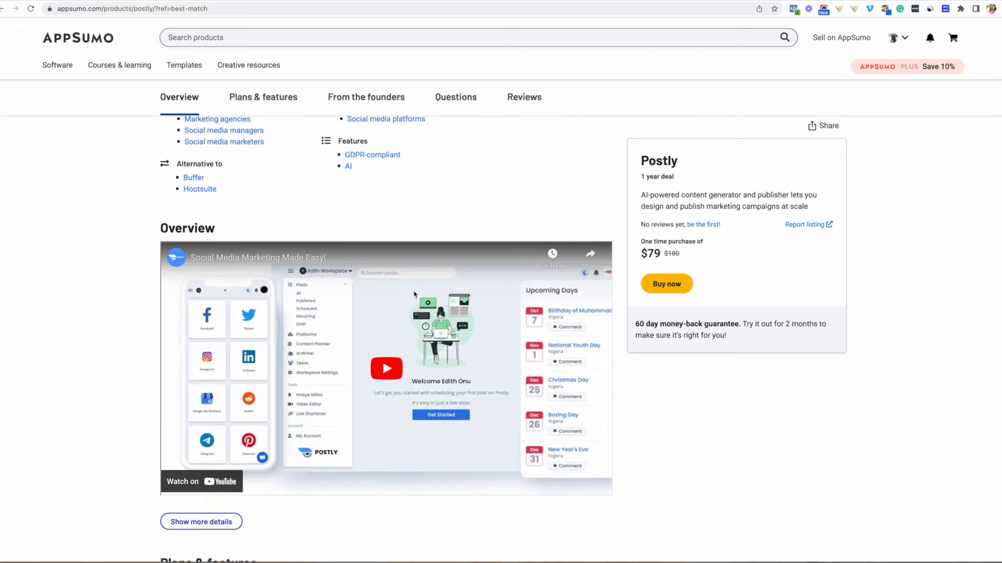
pyautogui.scroll(13, 414, 295)
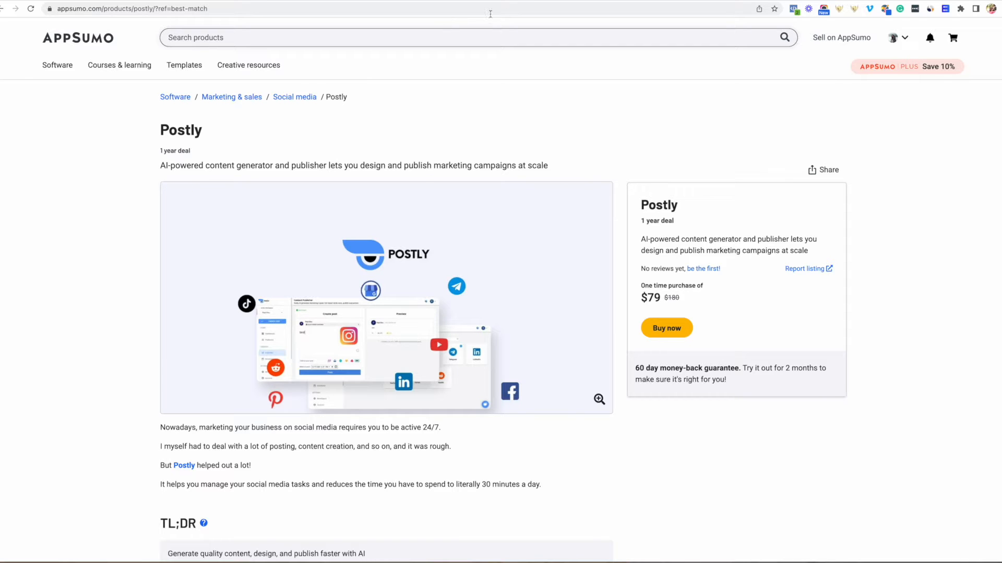
# - Switch to the Postly app's Posts page and examine the post composer, published posts feed and Upcoming Days list
pyautogui.click(587, 0)
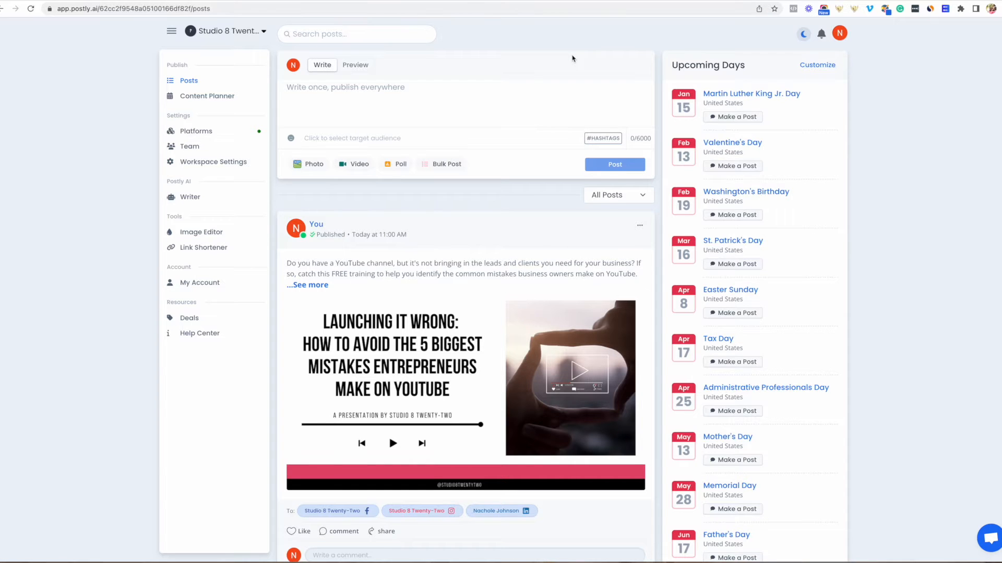
pyautogui.scroll(-3, 573, 58)
pyautogui.scroll(-15, 573, 58)
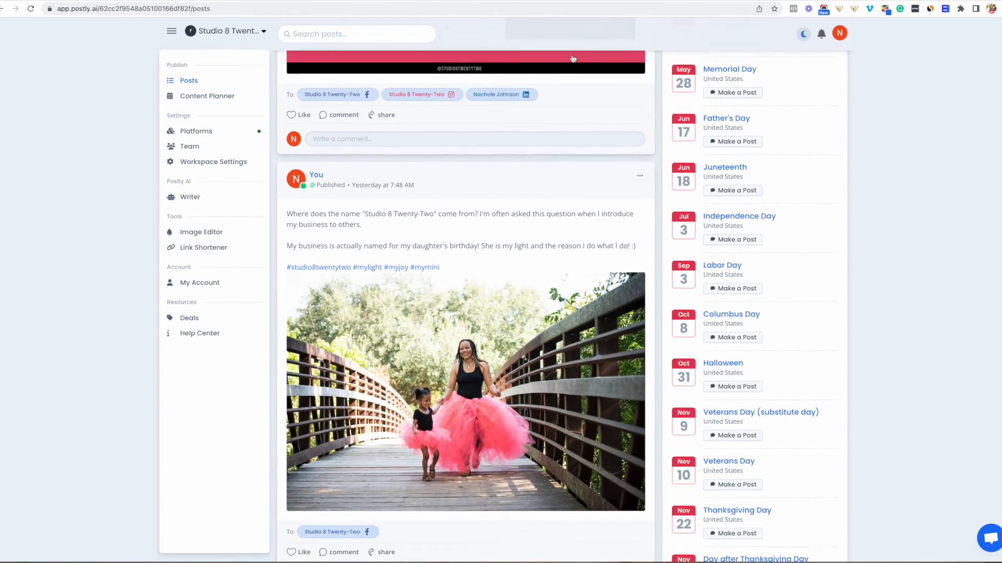
pyautogui.scroll(-10, 572, 58)
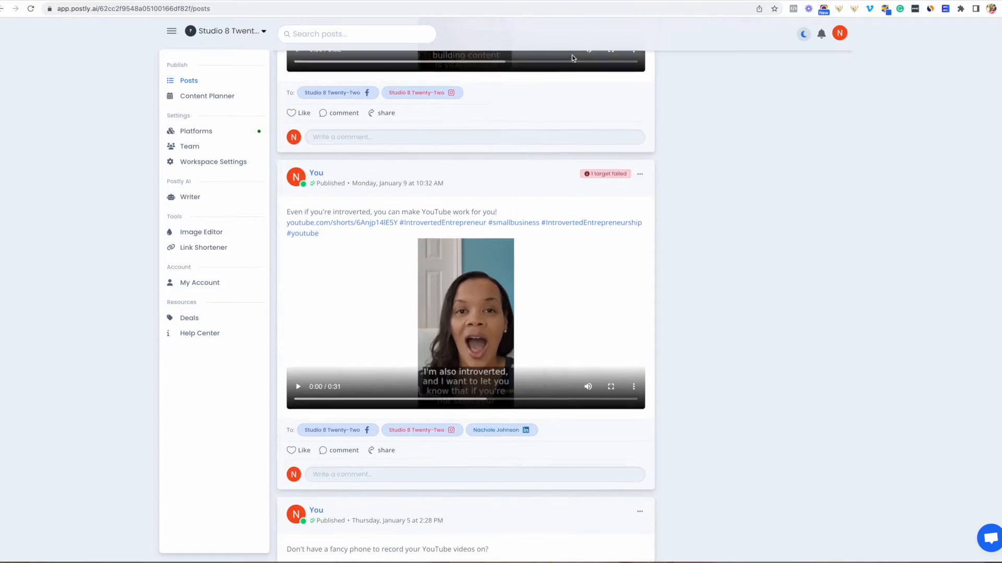
pyautogui.scroll(10, 572, 59)
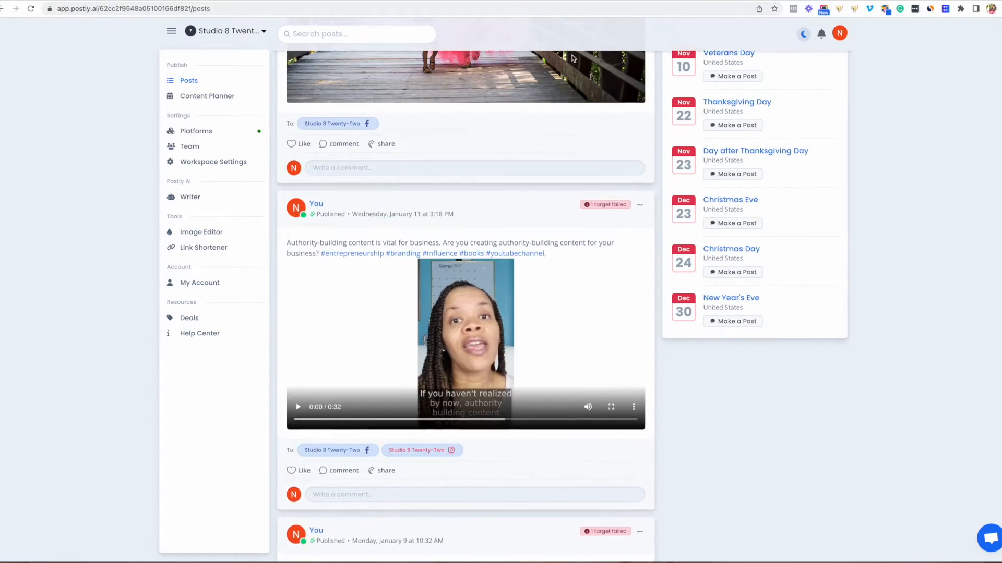
pyautogui.scroll(-6, 572, 58)
pyautogui.scroll(8, 572, 58)
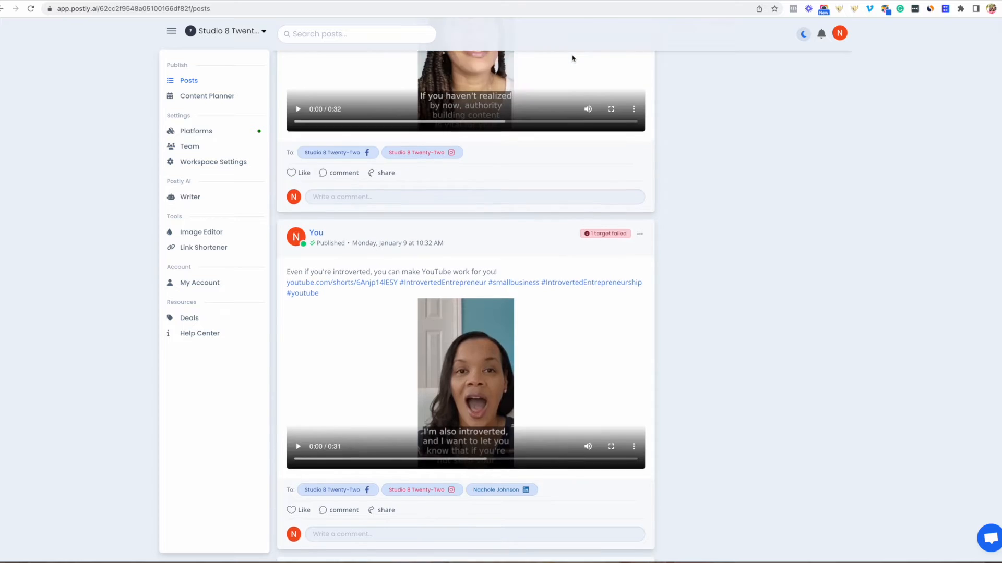
pyautogui.scroll(10, 572, 58)
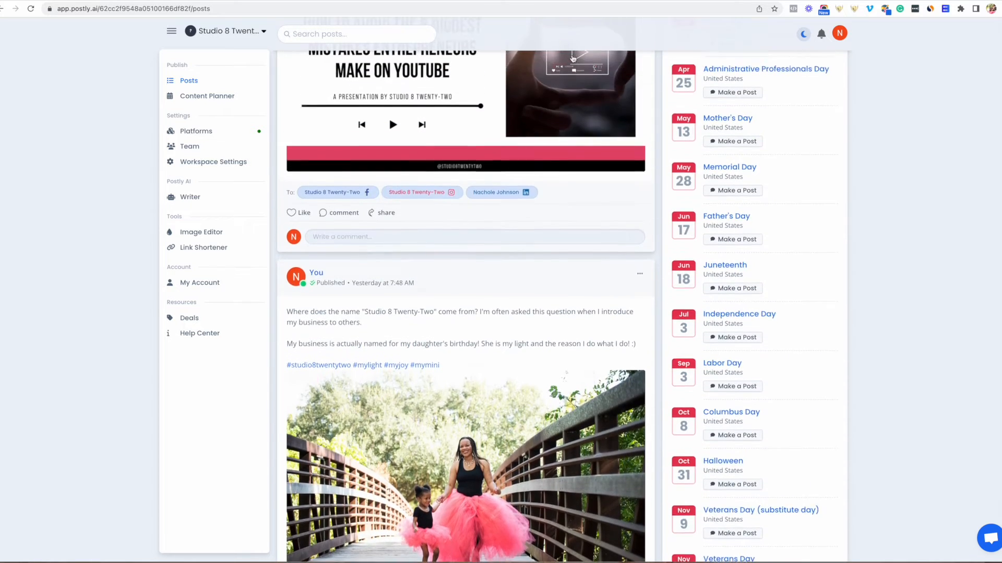
pyautogui.scroll(3, 573, 58)
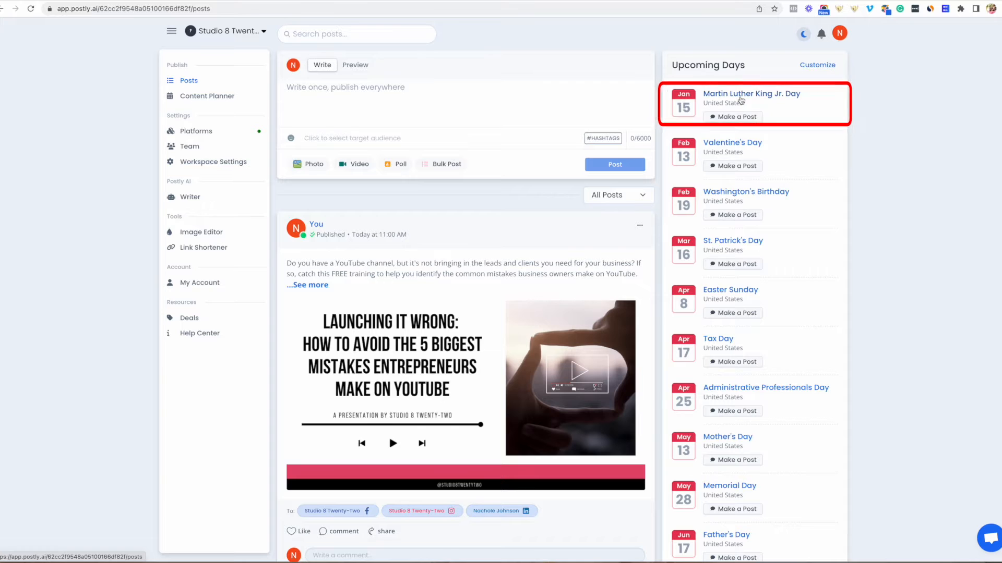
pyautogui.scroll(-1, 754, 134)
pyautogui.scroll(1, 754, 134)
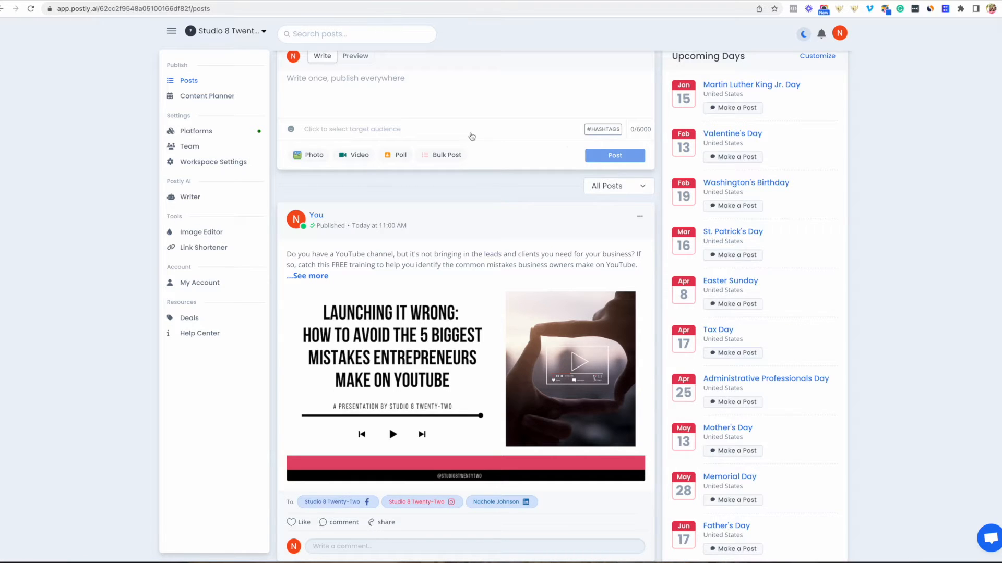
# - View the monthly Content Planner calendar and open the Platforms page for connecting social accounts
pyautogui.click(196, 97)
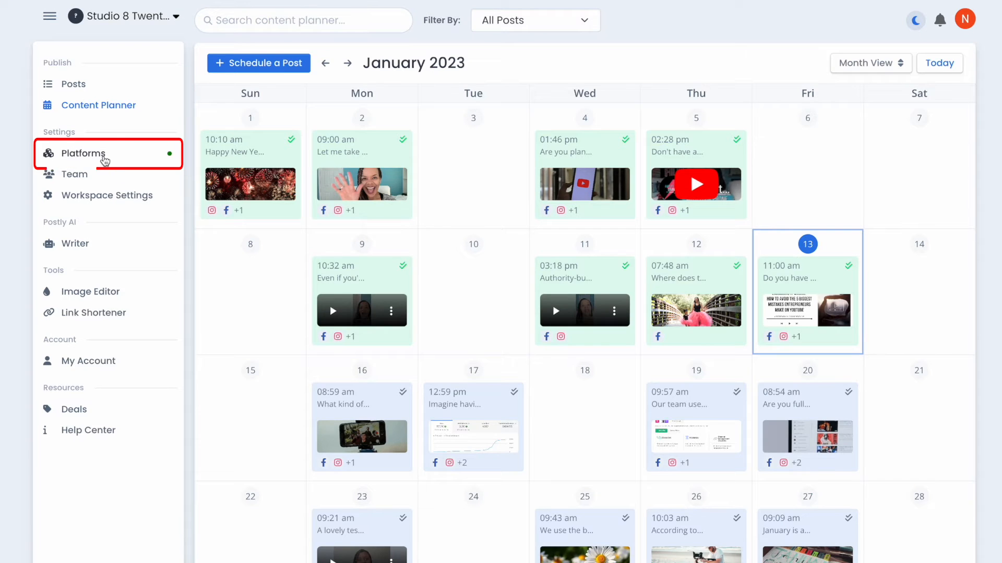
pyautogui.click(104, 156)
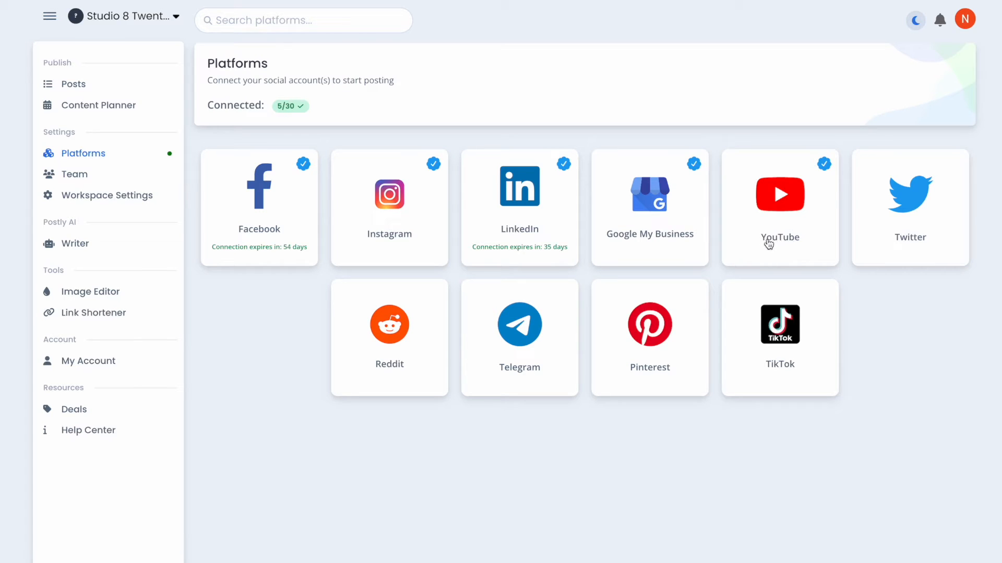
# - Review the Team page's members and role privileges, and examine the Workspace Settings including approval workflow, notifications and timezone
pyautogui.click(71, 178)
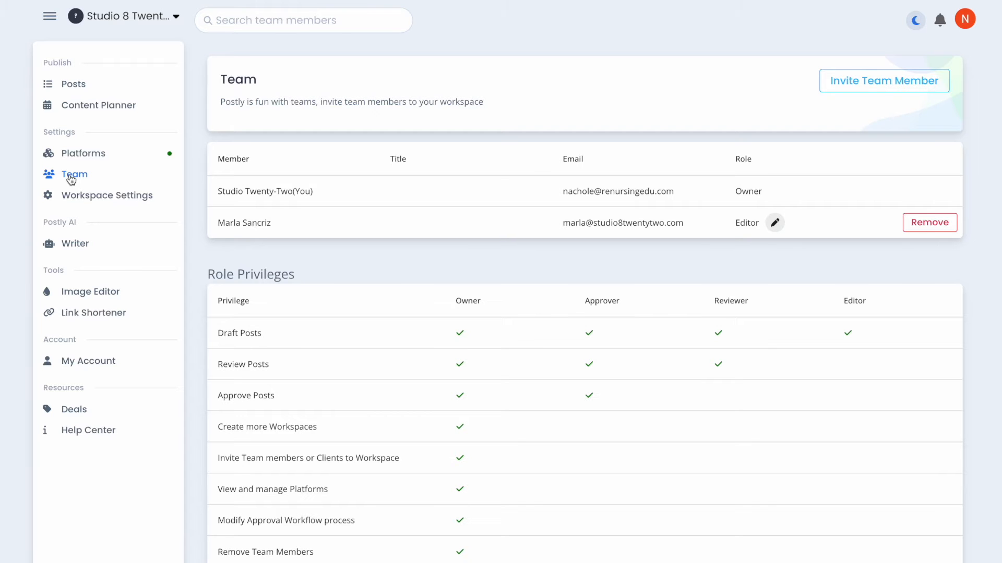
pyautogui.scroll(-1, 204, 320)
pyautogui.scroll(1, 203, 319)
pyautogui.click(133, 195)
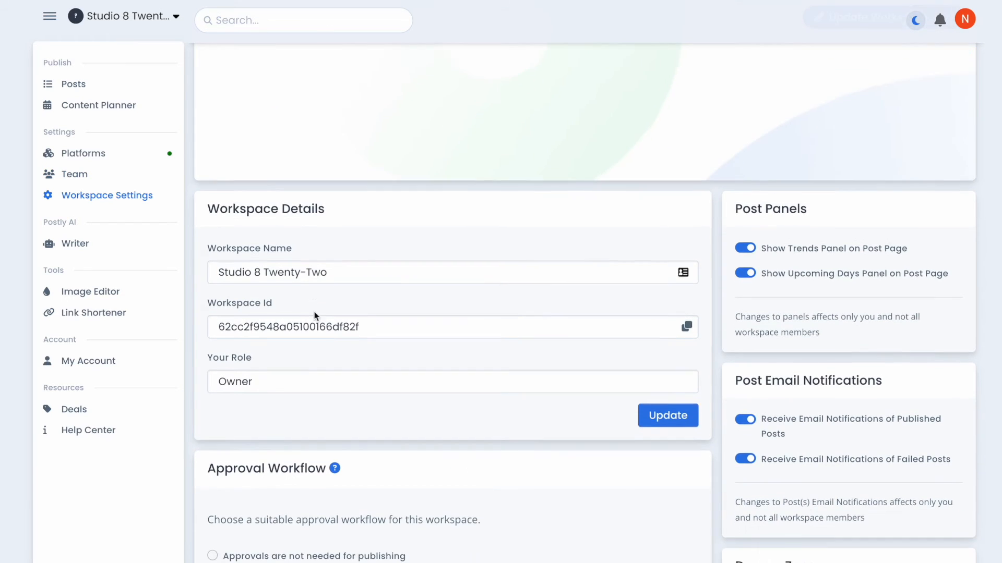
pyautogui.scroll(-4, 314, 312)
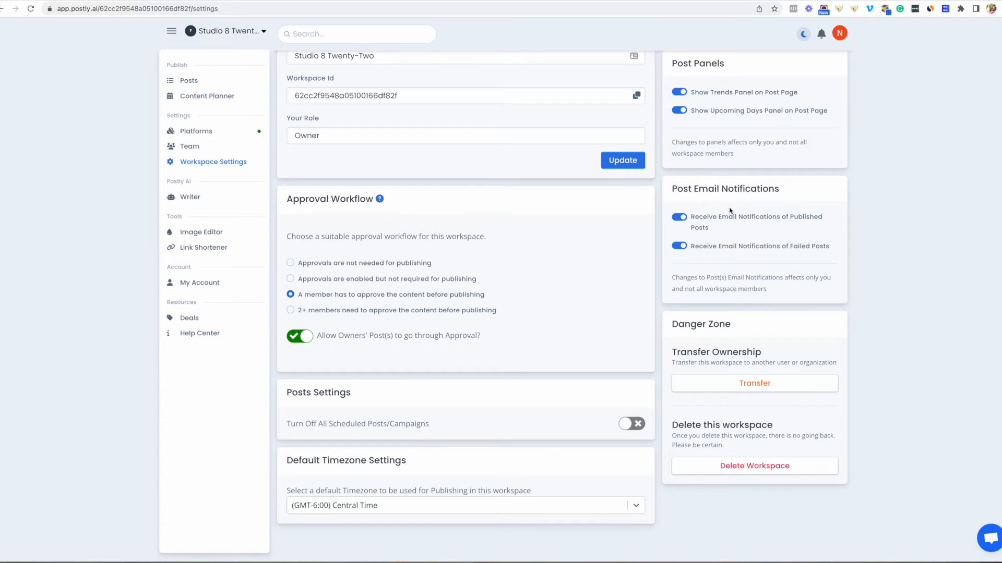
# - Open the AI Writer and look at its Product Description form, ending back at the category list
pyautogui.click(190, 197)
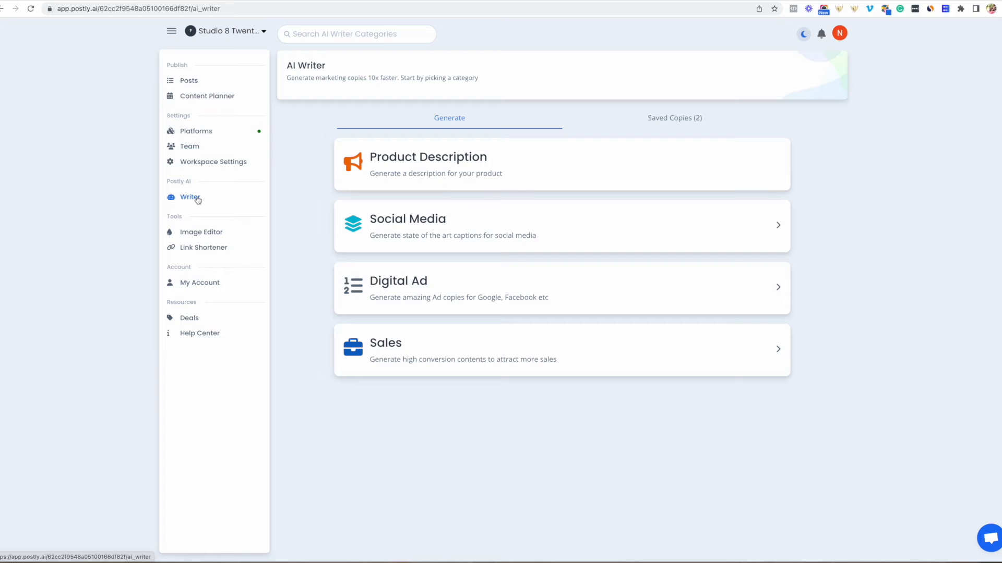
pyautogui.click(524, 158)
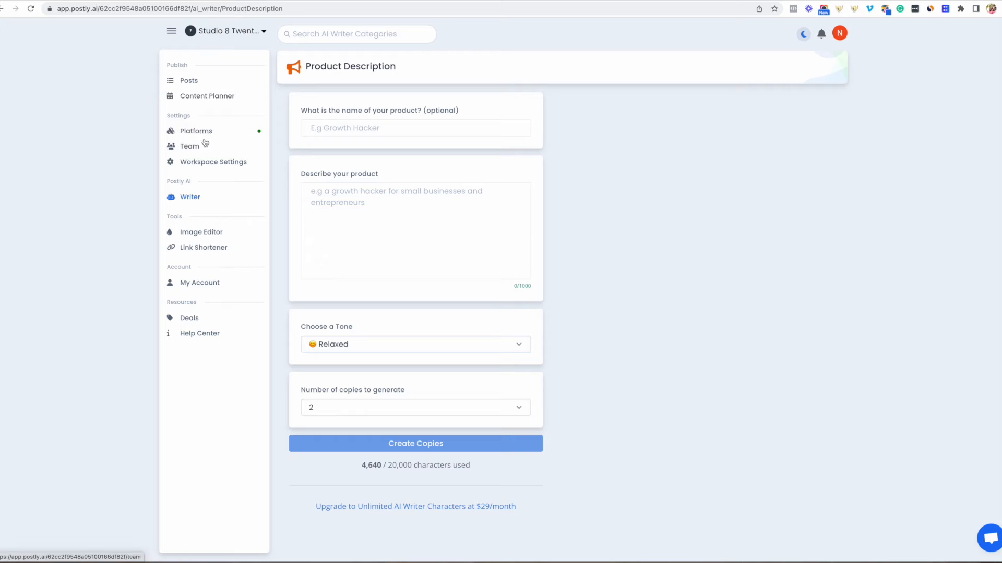
pyautogui.click(190, 198)
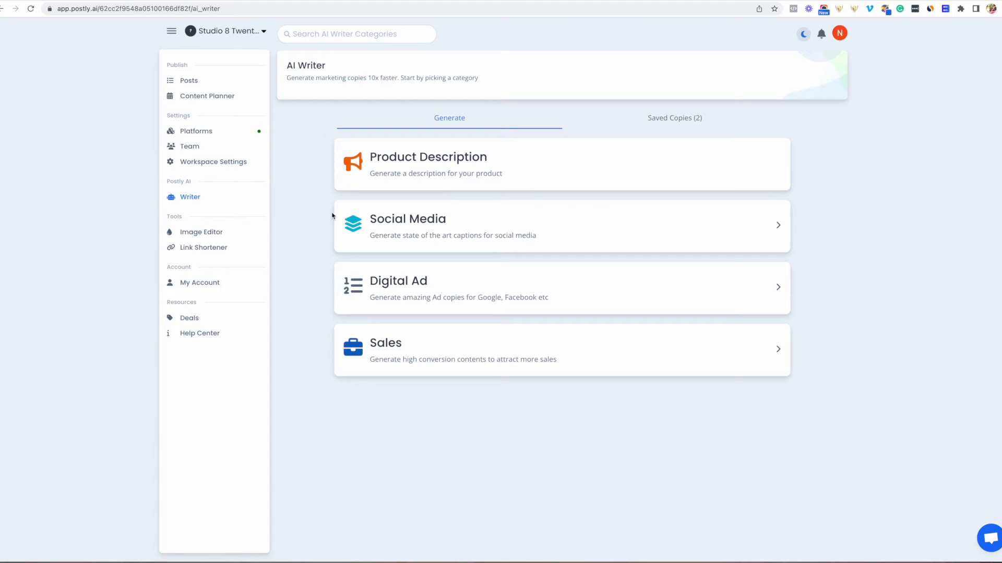
# - Generate 2 social media post captions about "content creation" in a Relaxed tone with the AI Writer
pyautogui.click(413, 233)
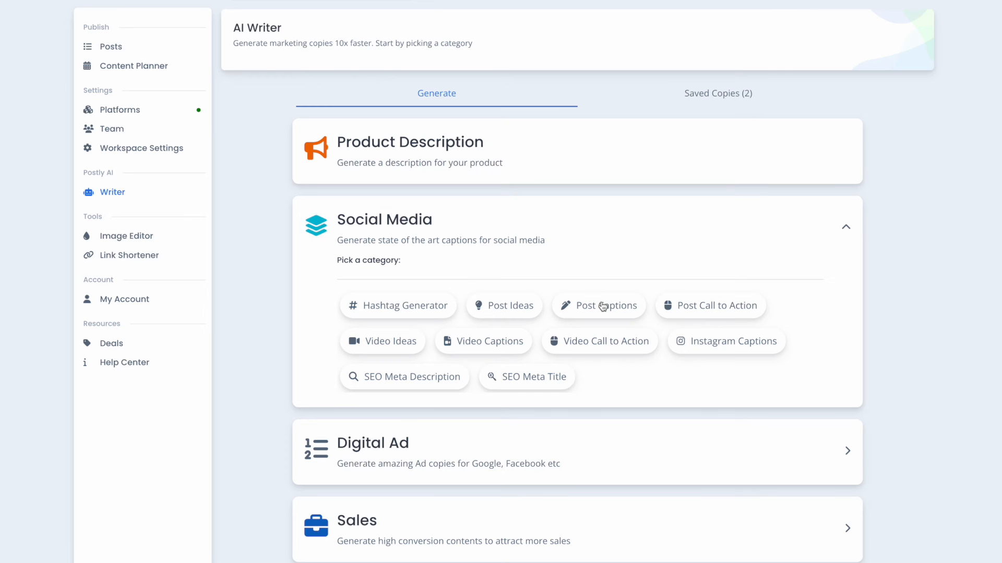
pyautogui.click(603, 307)
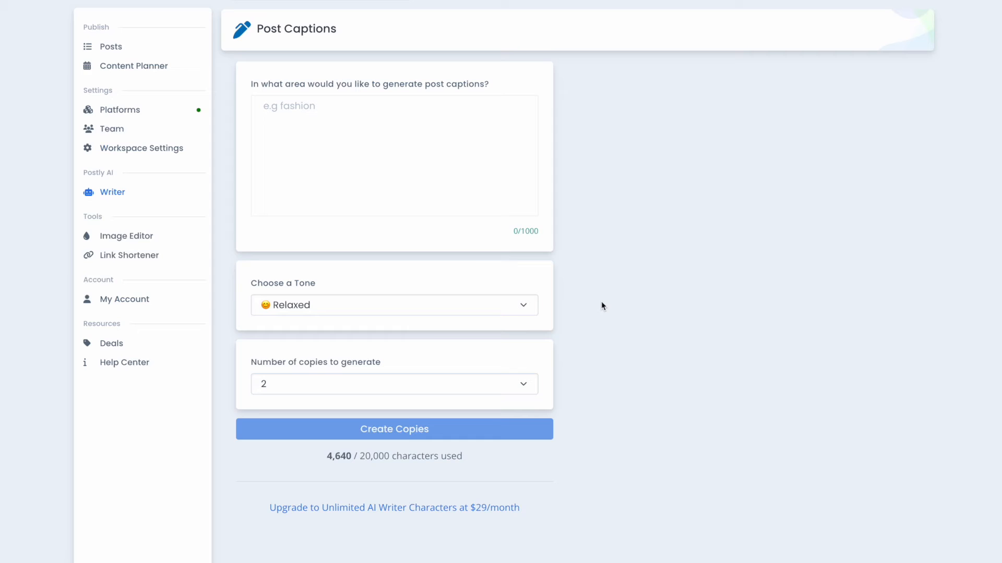
pyautogui.click(311, 104)
pyautogui.write('cont')
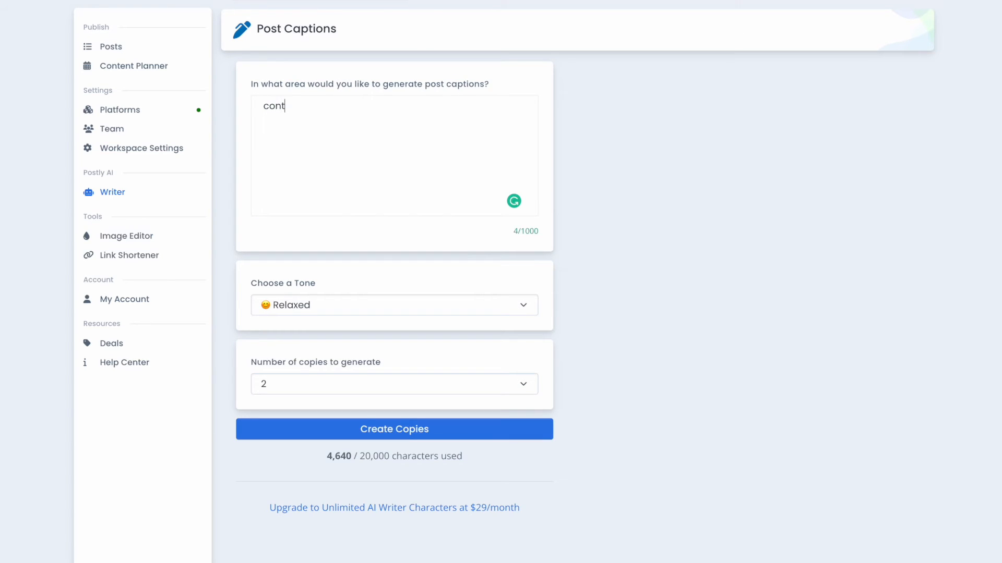
pyautogui.write('ent creation')
pyautogui.click(328, 304)
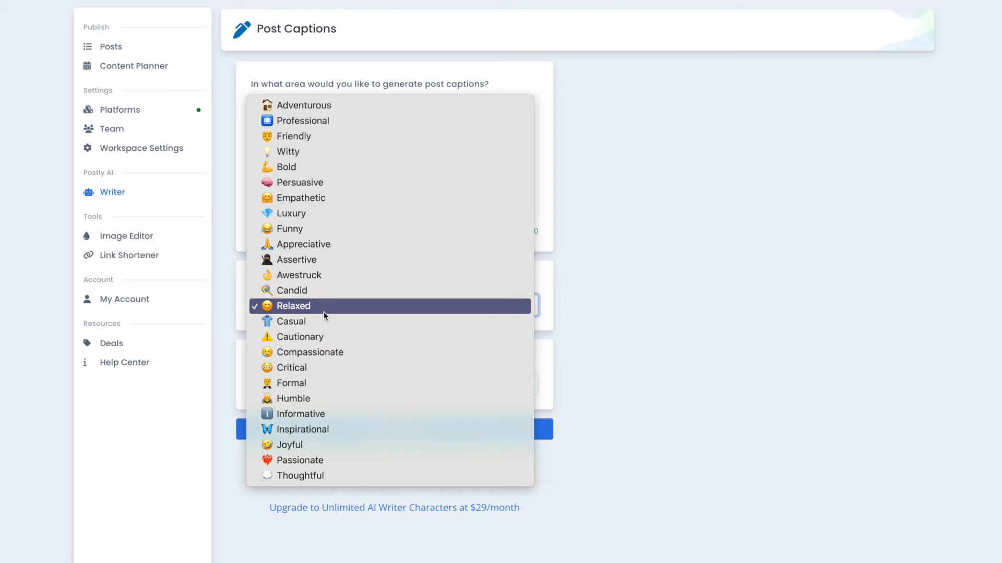
pyautogui.click(323, 312)
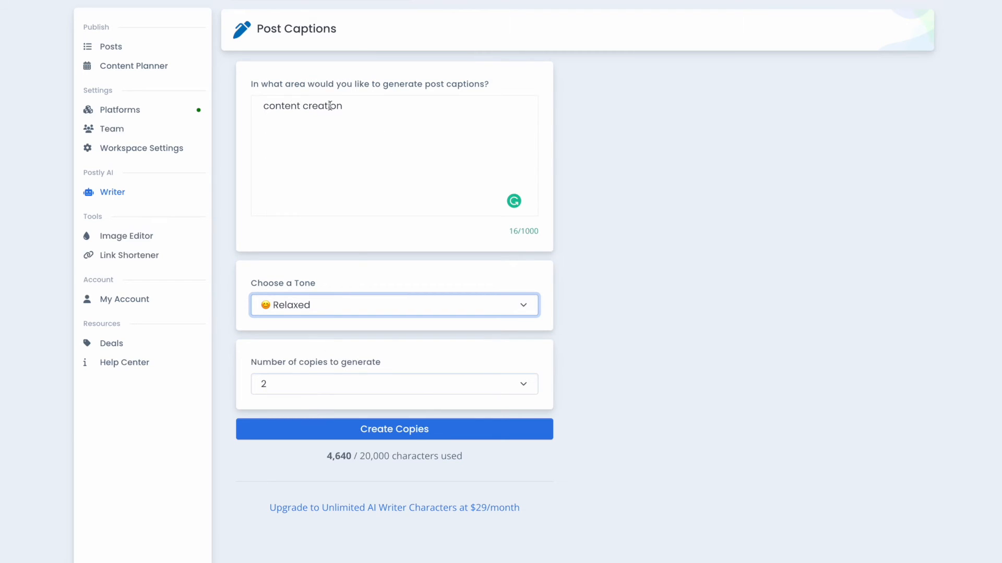
pyautogui.click(373, 439)
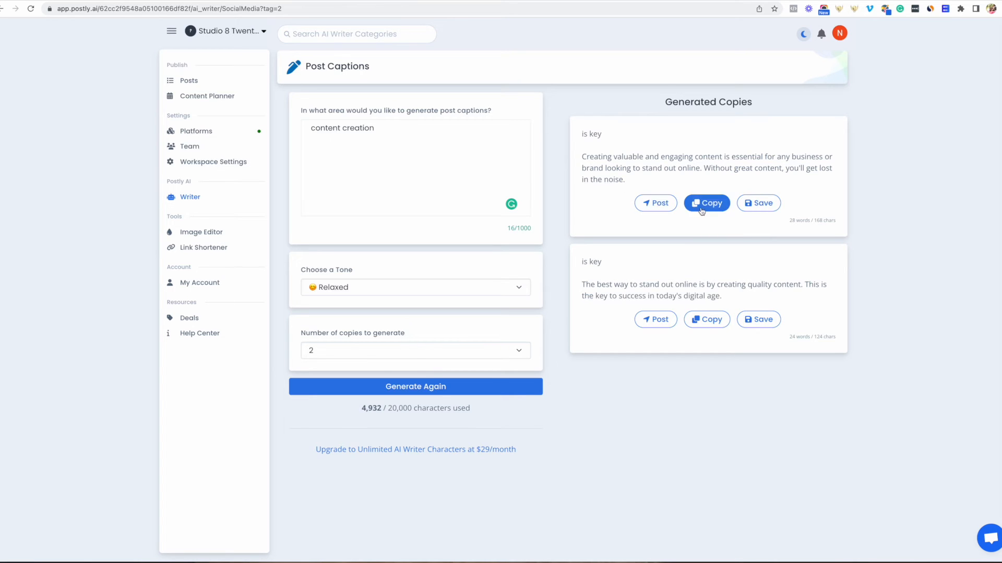
# - Save both generated captions and start a new post from the first one
pyautogui.click(753, 204)
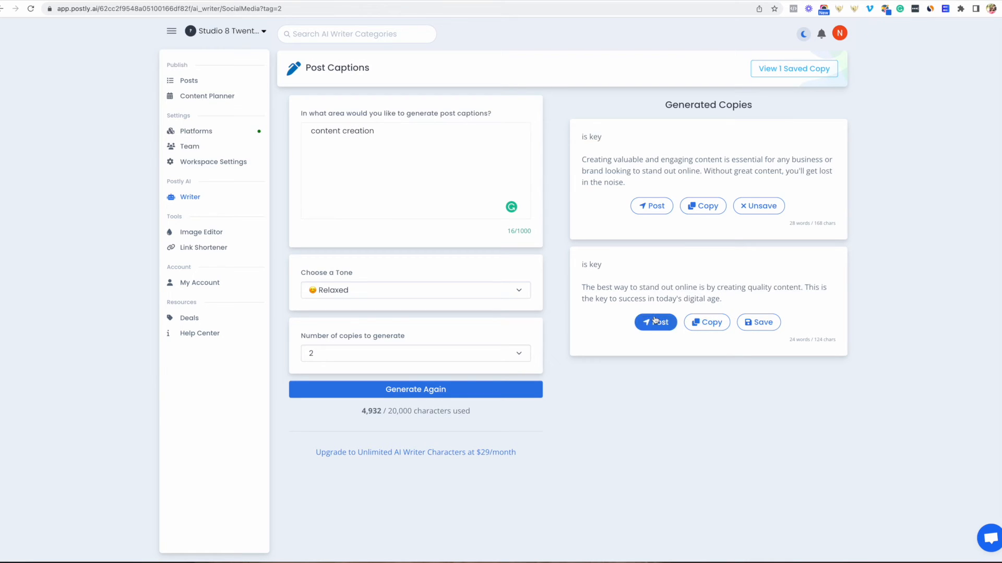
pyautogui.click(753, 326)
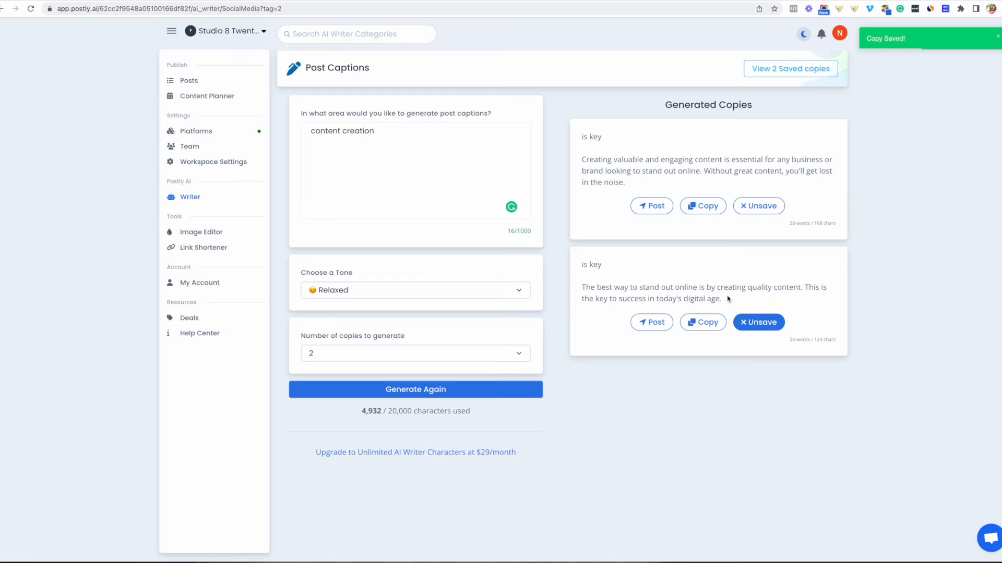
pyautogui.click(652, 207)
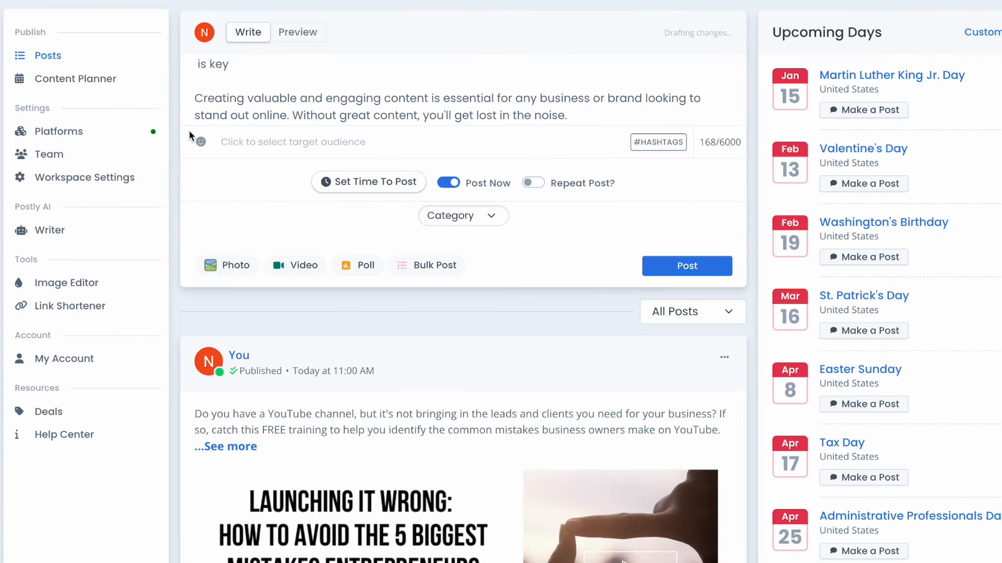
# - Complete the post's opening line so it reads "Content creation is key."
pyautogui.click(199, 68)
pyautogui.write('Content creation')
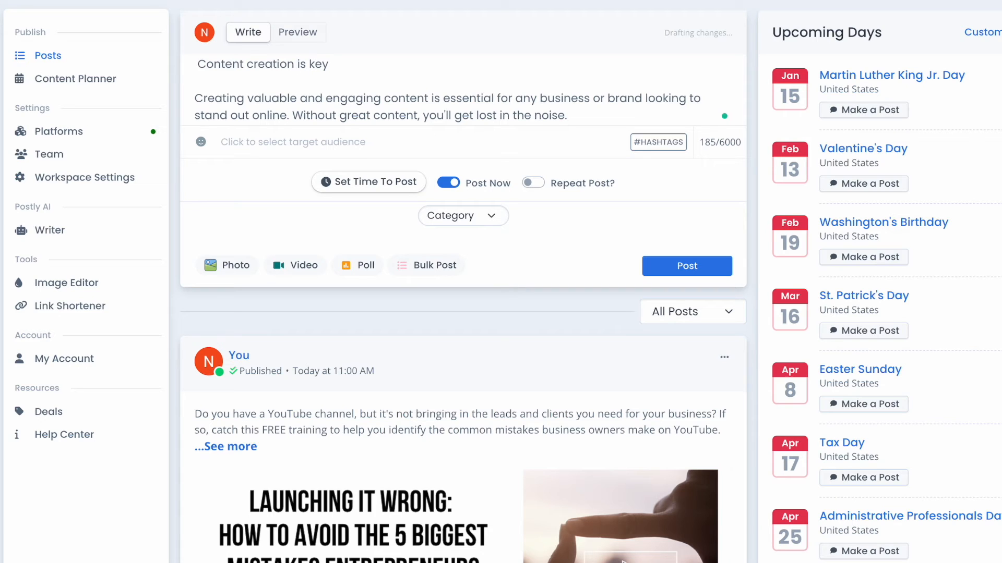
pyautogui.click(332, 66)
pyautogui.write('.')
# - Set the post's target audience to all Facebook, Instagram and LinkedIn accounts
pyautogui.click(354, 143)
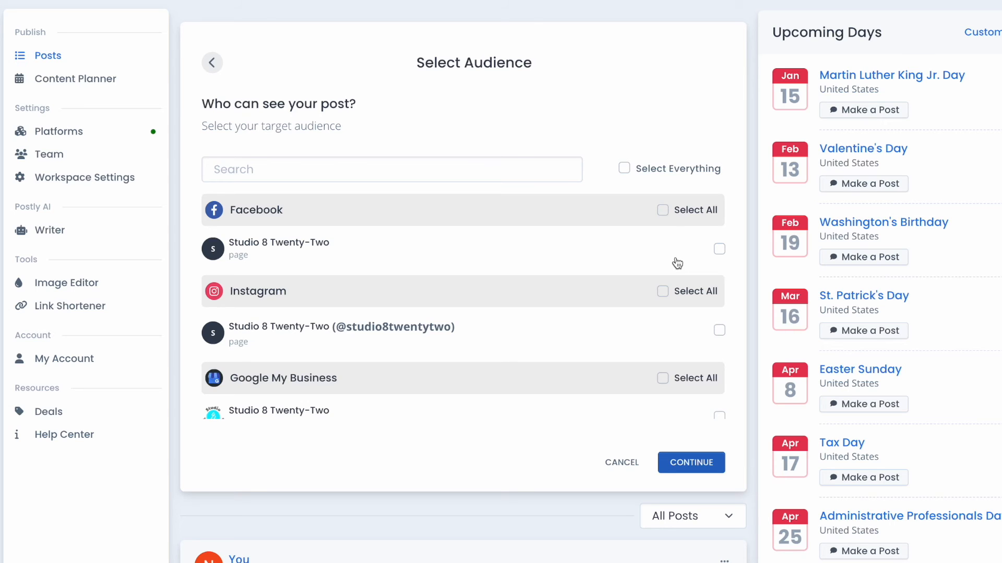
pyautogui.click(663, 210)
pyautogui.click(673, 293)
pyautogui.scroll(-2, 676, 379)
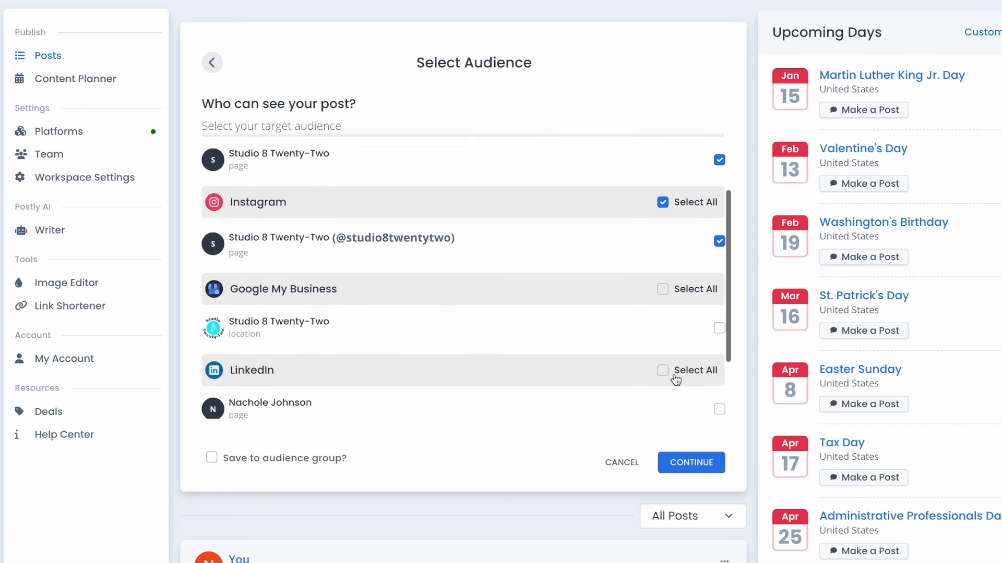
pyautogui.click(663, 341)
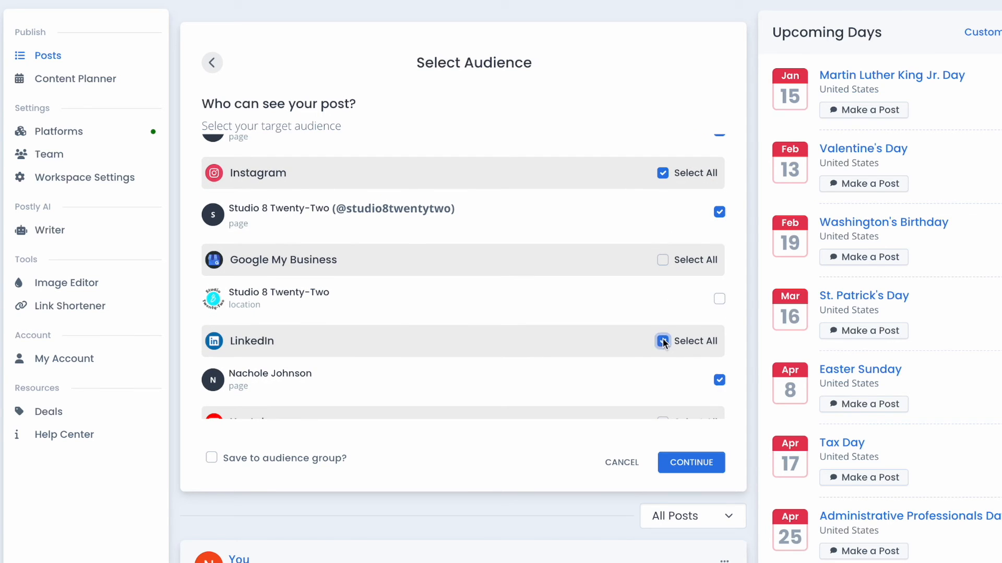
pyautogui.scroll(-5, 665, 342)
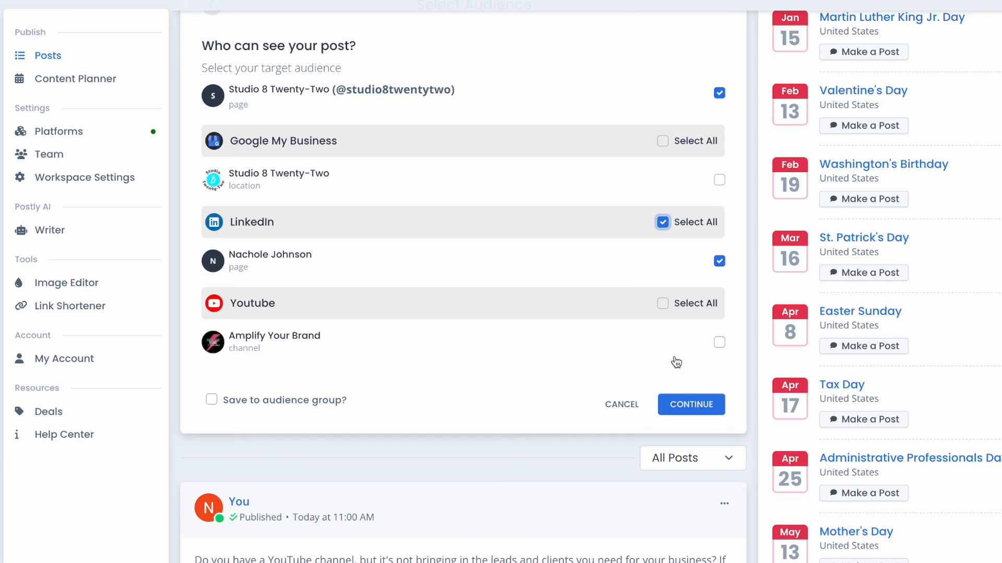
pyautogui.click(681, 405)
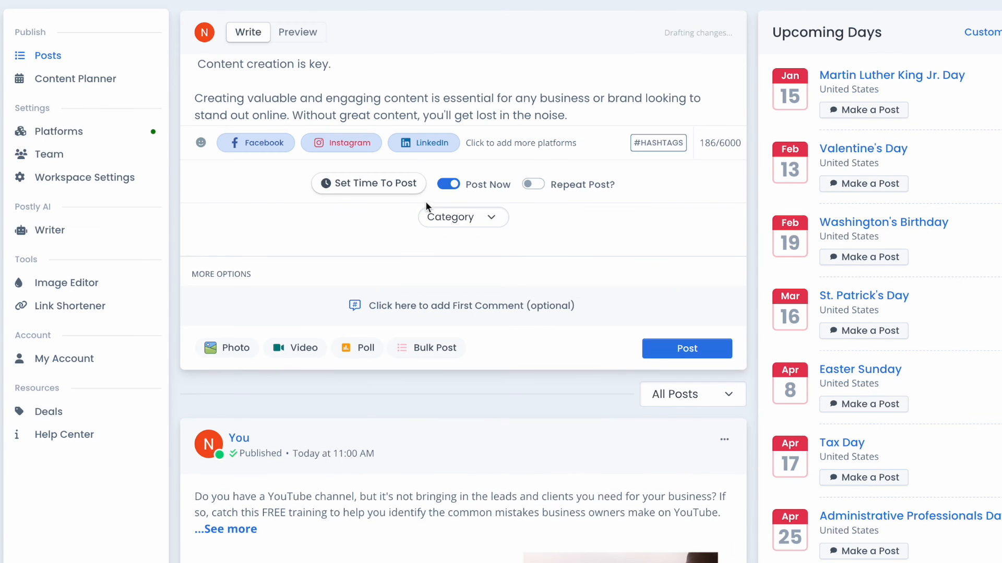
# - Set the post's publishing time to Saturday, January 14, 2023 at 12:46 PM
pyautogui.rightClick(395, 190)
pyautogui.click(378, 187)
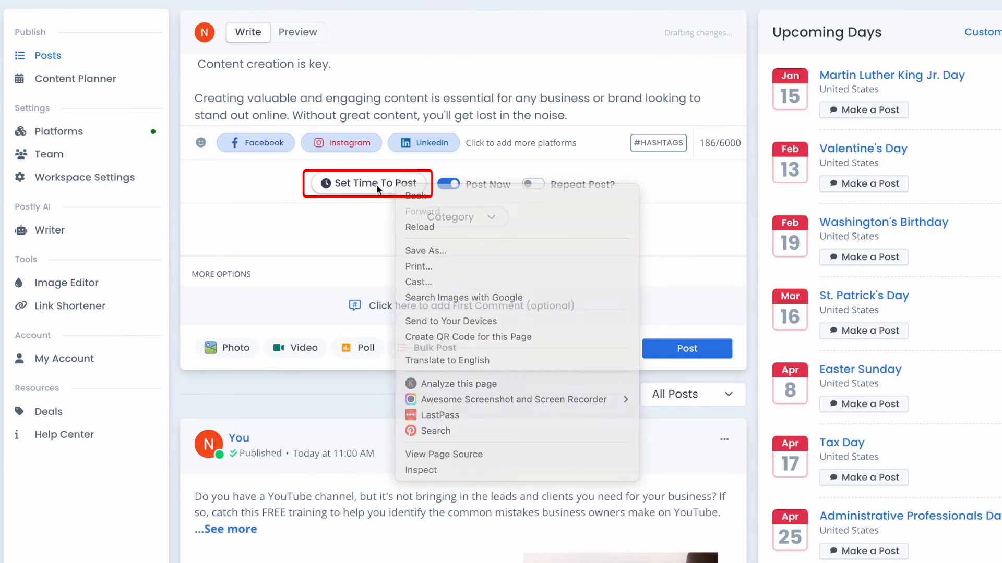
pyautogui.click(378, 187)
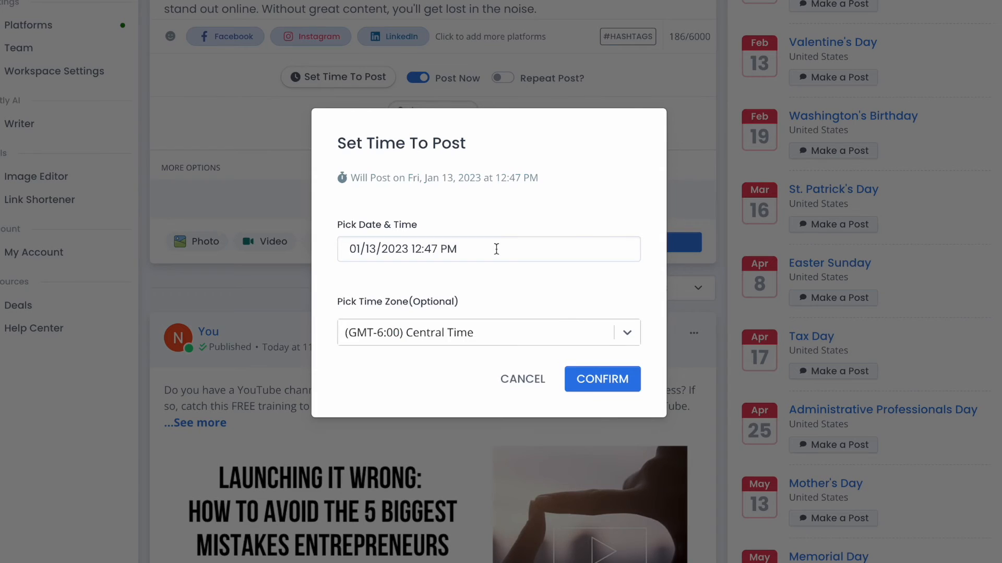
pyautogui.click(498, 249)
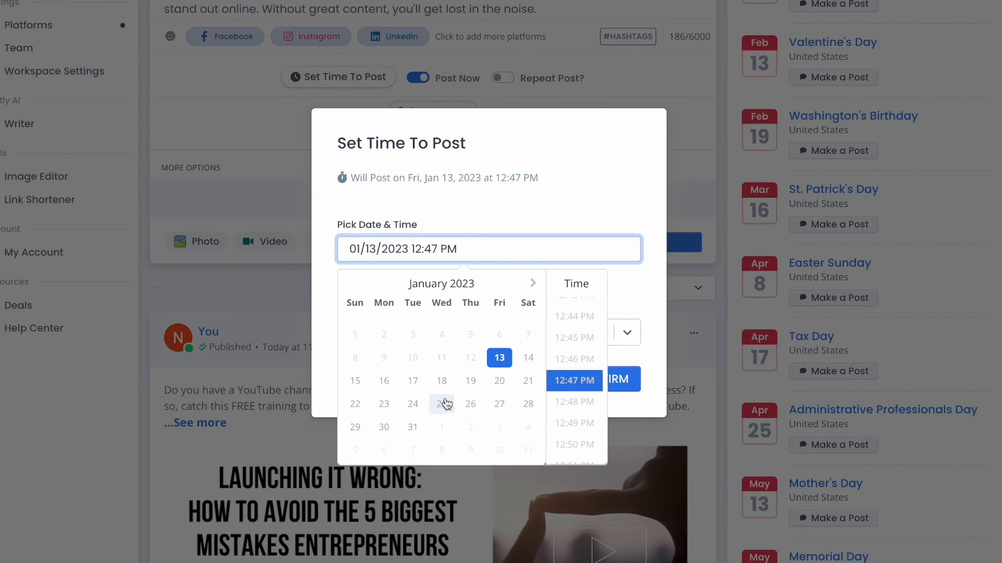
pyautogui.click(528, 359)
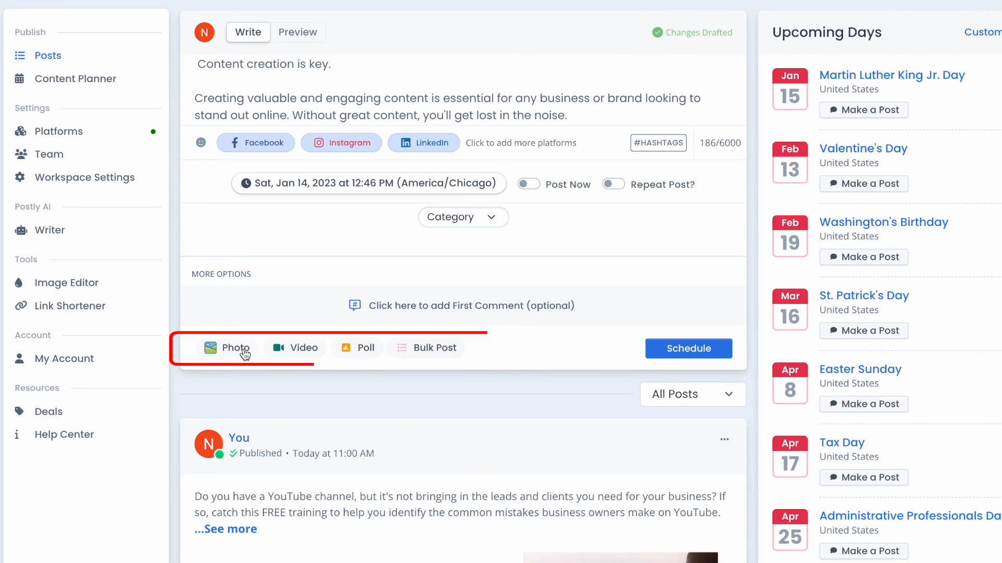
# - Search Pexels for "content creation" and add the photo of a phone on a tripod filming a group of people
pyautogui.click(244, 354)
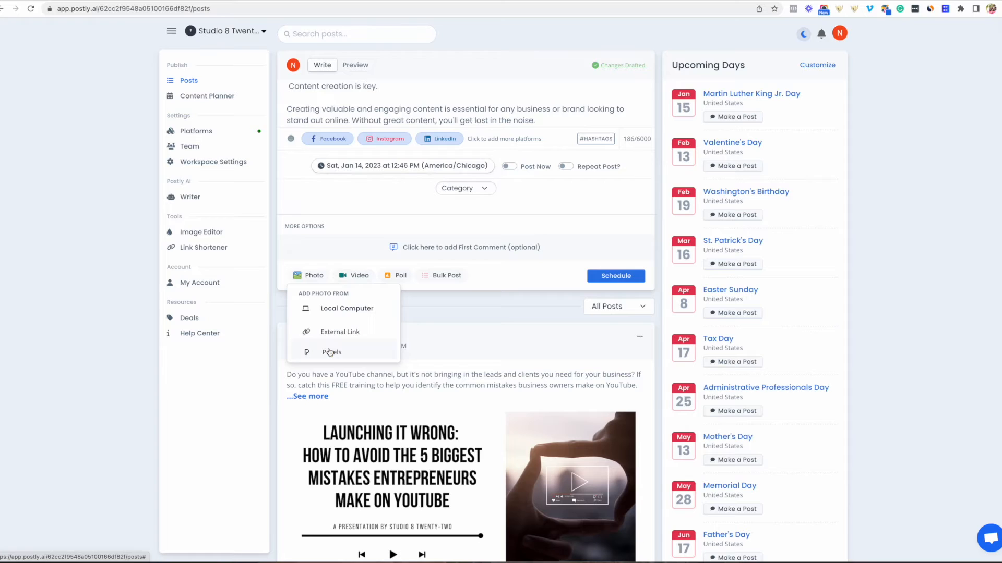
pyautogui.click(259, 462)
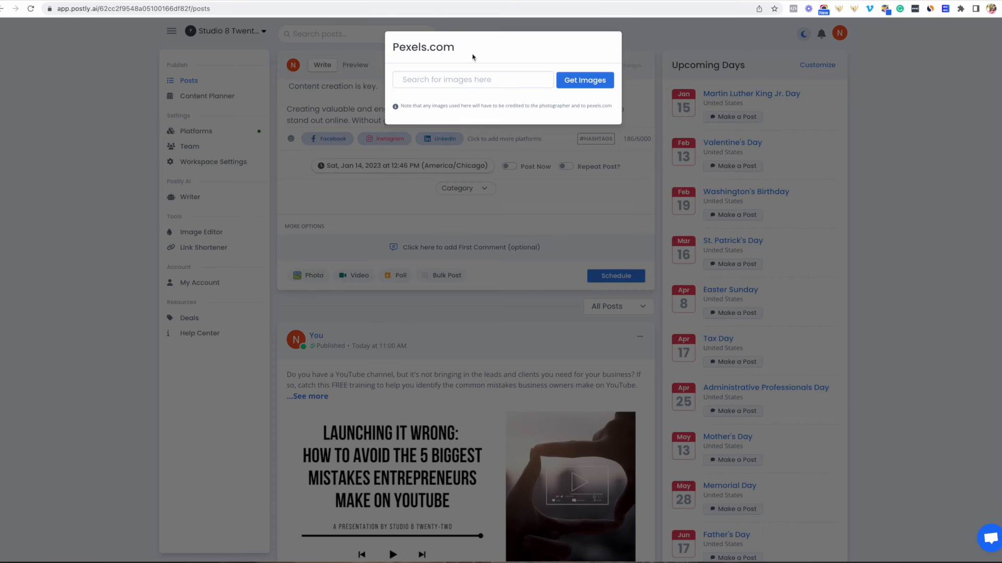
pyautogui.click(469, 81)
pyautogui.write('con')
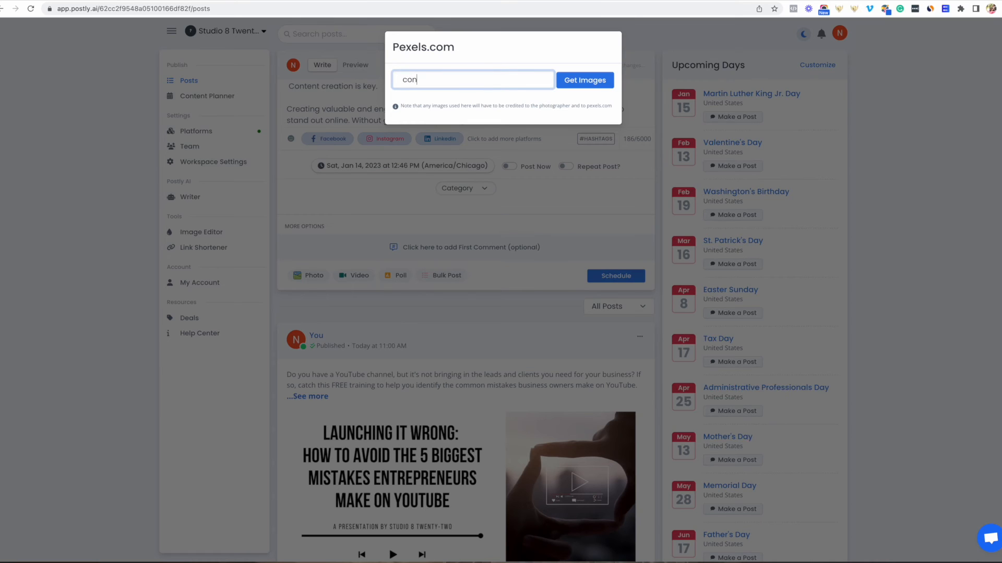
pyautogui.write('tent creation')
pyautogui.press('Return')
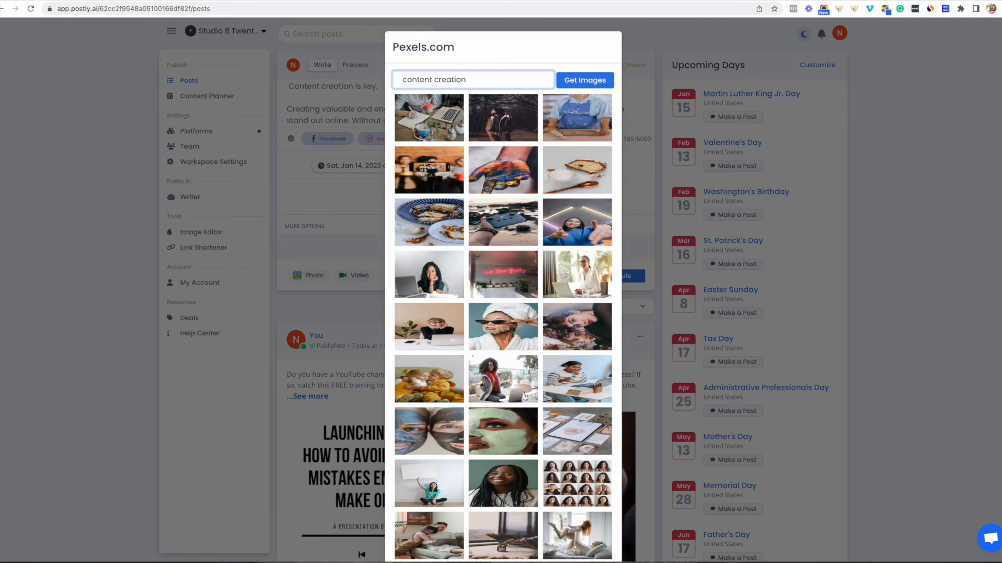
pyautogui.click(429, 170)
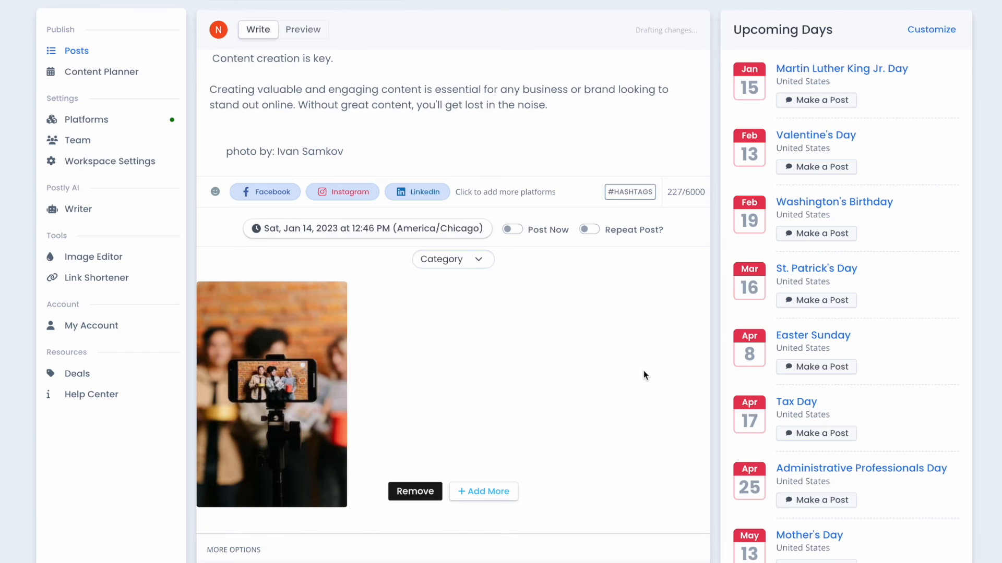
# - Assign the Educational category to the post and schedule it
pyautogui.scroll(-1, 645, 375)
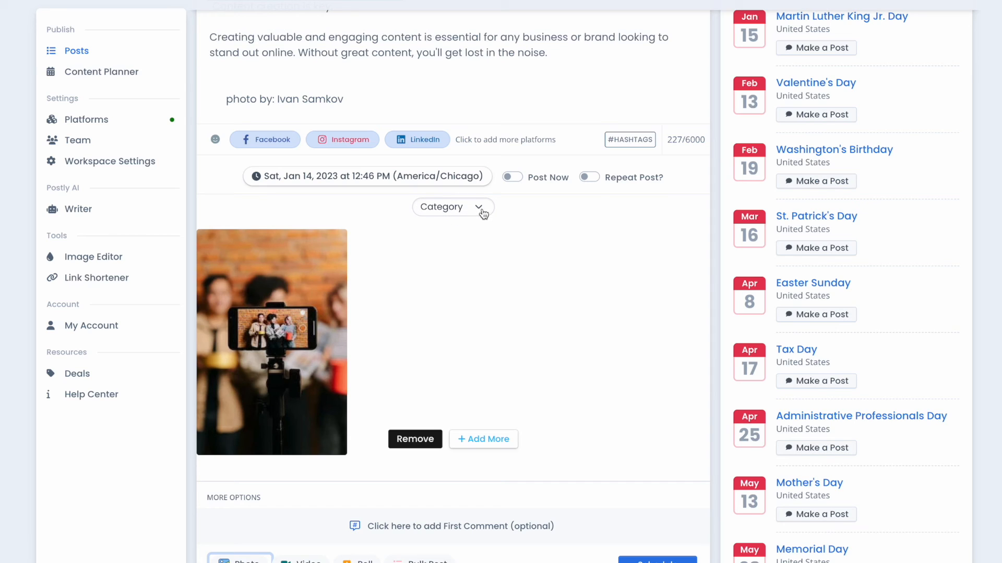
pyautogui.click(481, 210)
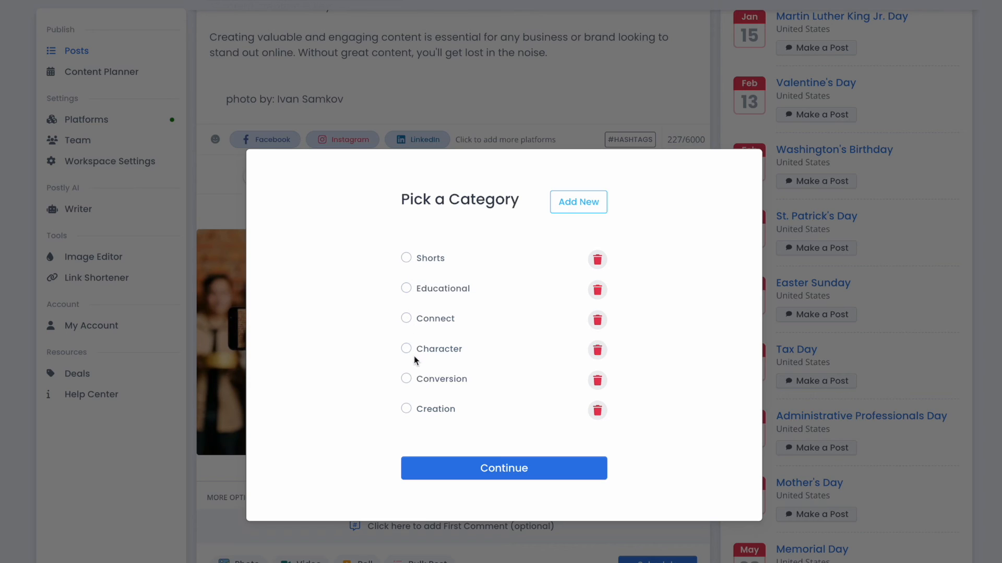
pyautogui.click(406, 288)
pyautogui.click(508, 467)
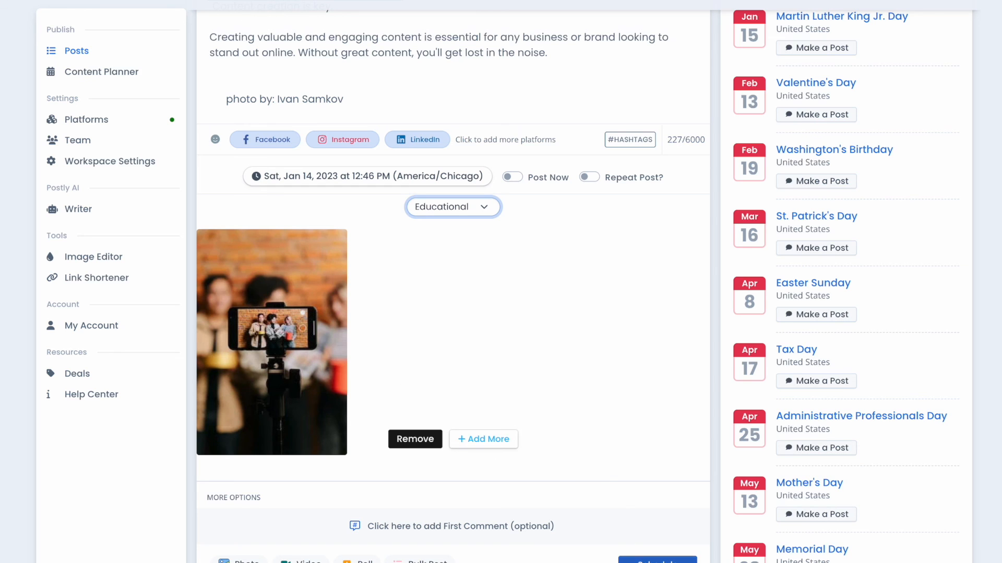
pyautogui.click(657, 560)
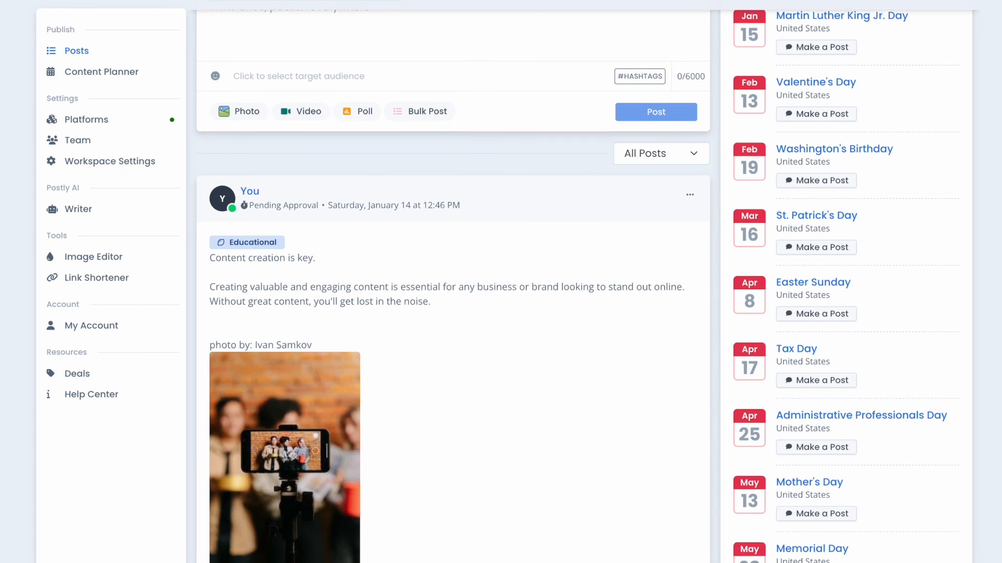
pyautogui.scroll(-1, 571, 286)
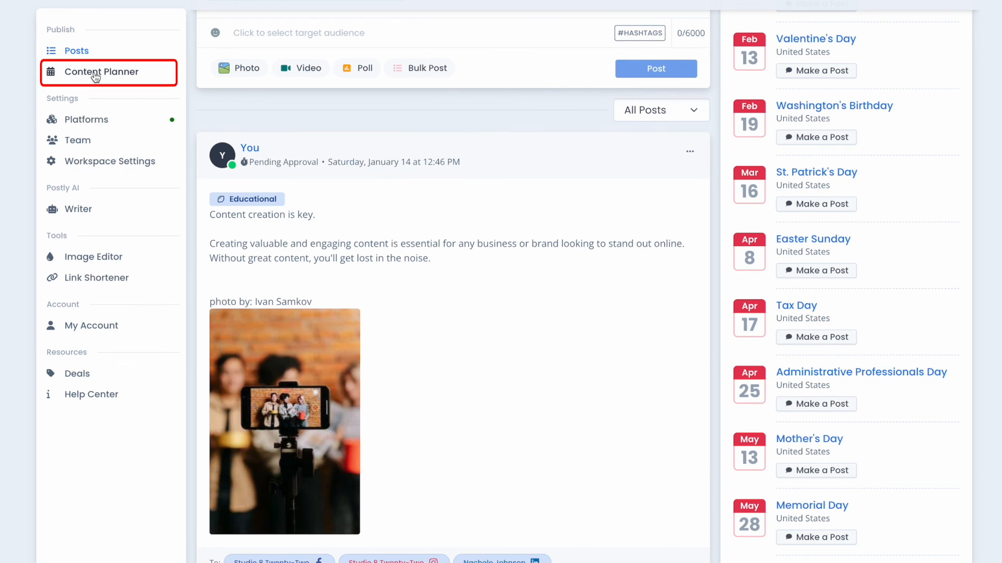
# - Open the content planner to examine the scheduled post in the January 2023 calendar
pyautogui.click(94, 73)
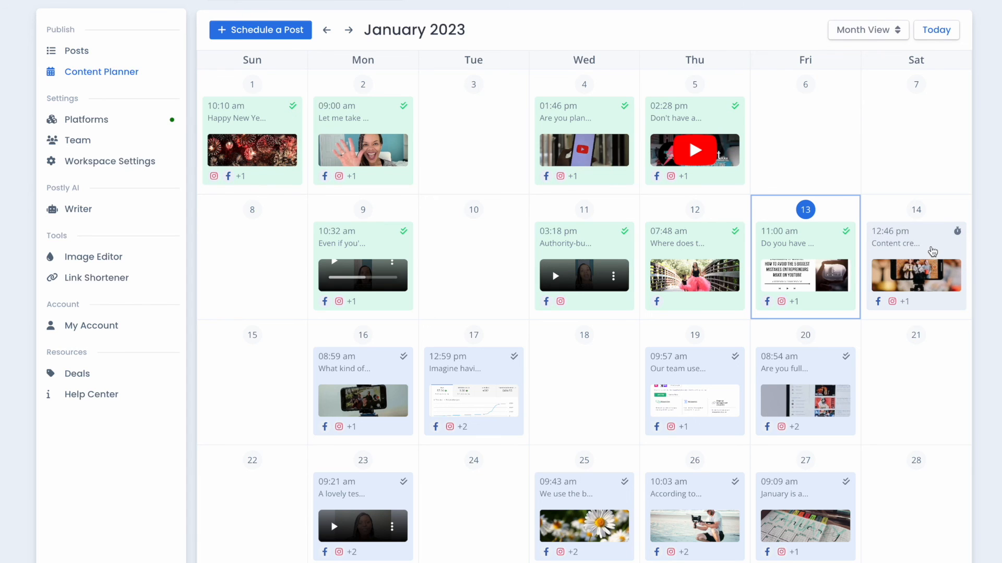
# - View the available image editing tools and the link shortener page
pyautogui.click(89, 279)
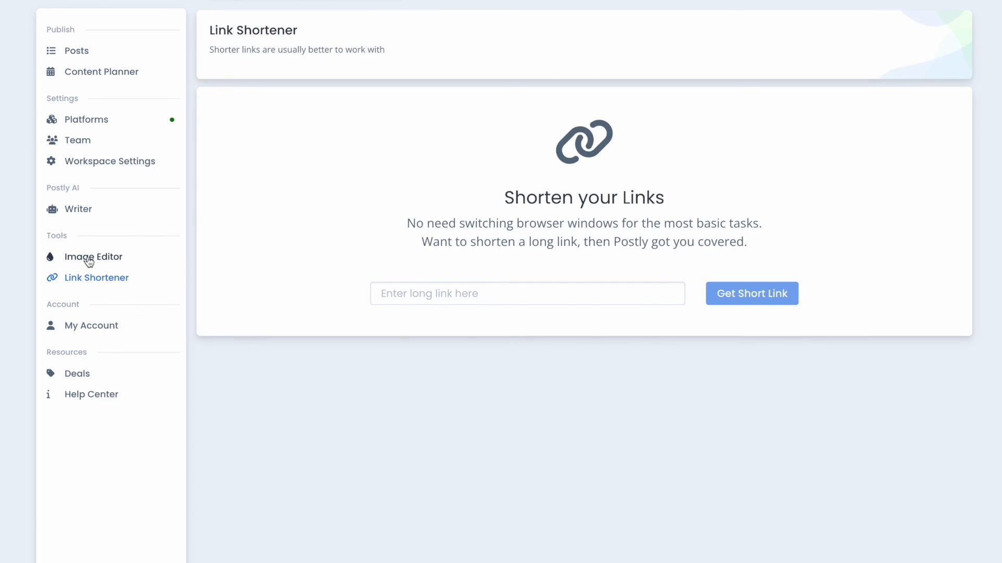
pyautogui.click(89, 259)
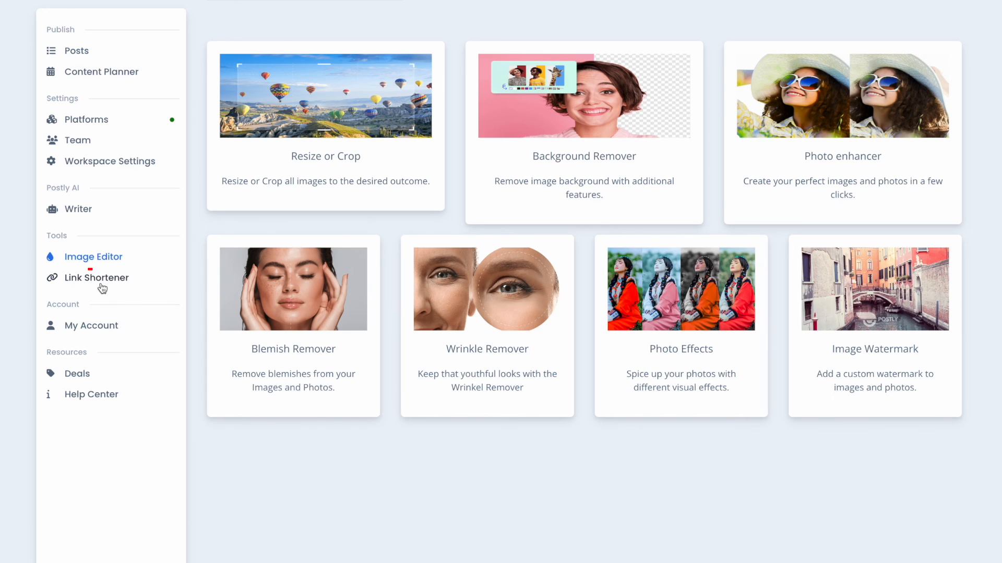
pyautogui.click(102, 288)
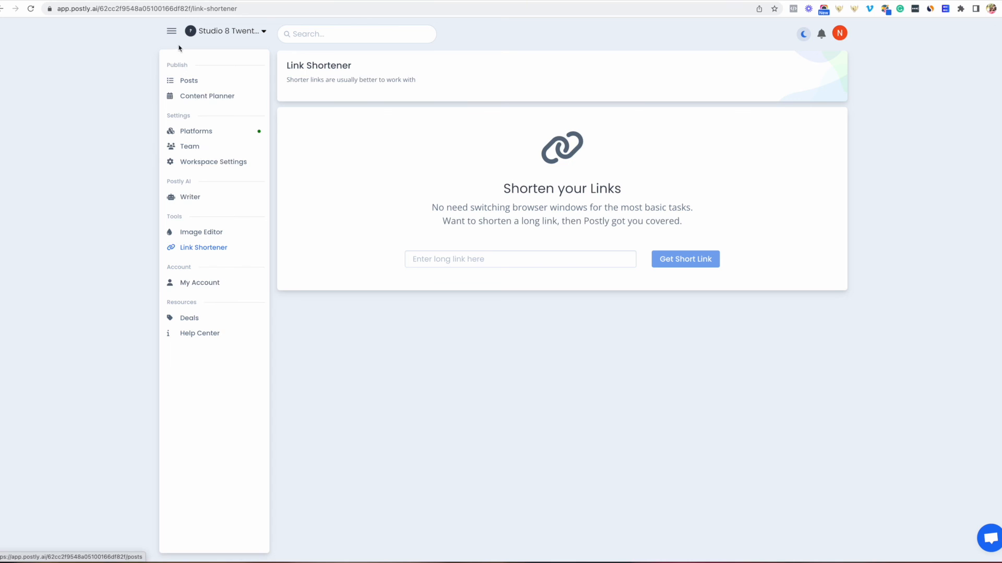
# - Return to the posts feed and review the pending post alongside the earlier published posts
pyautogui.click(71, 52)
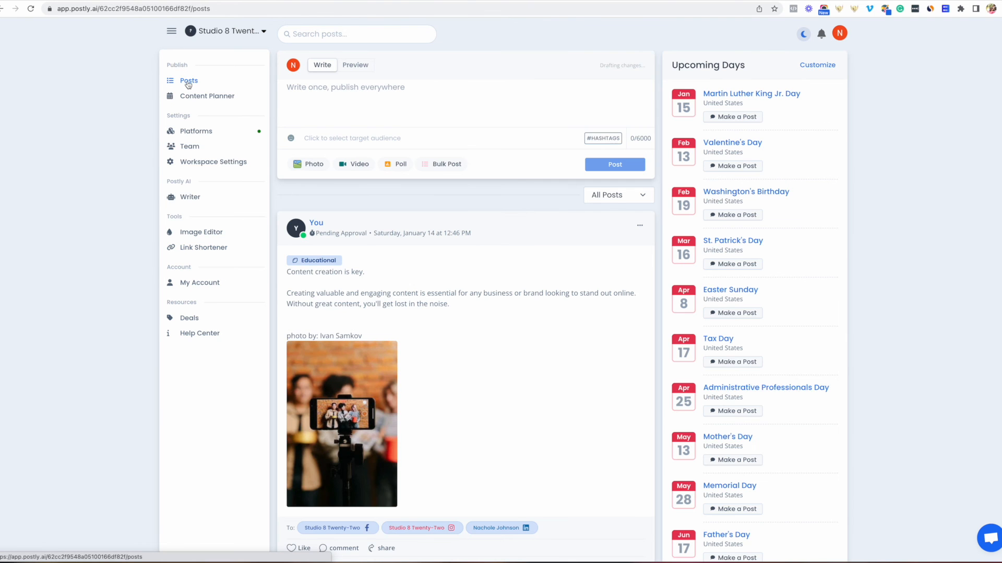
pyautogui.scroll(-5, 317, 195)
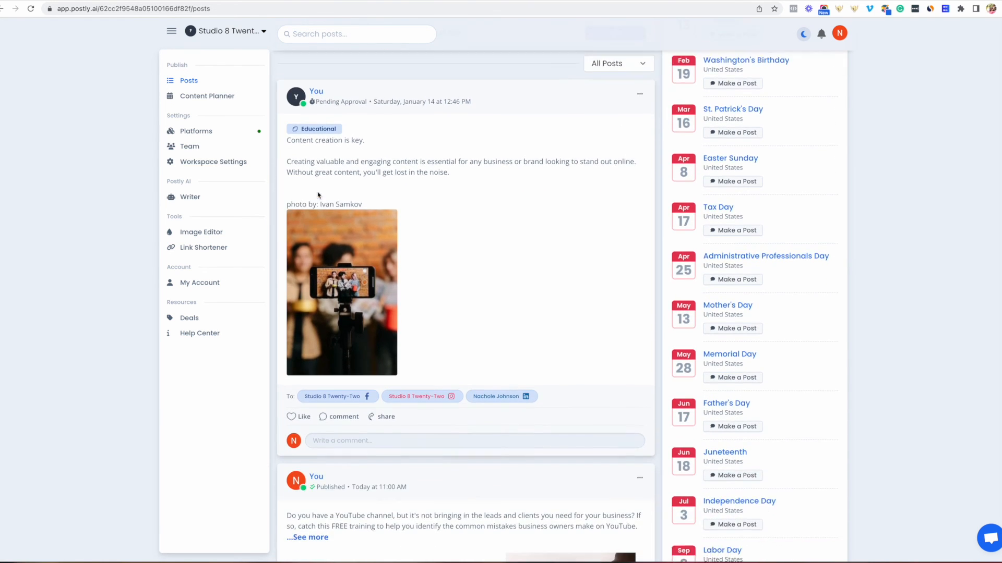
pyautogui.scroll(-1, 318, 195)
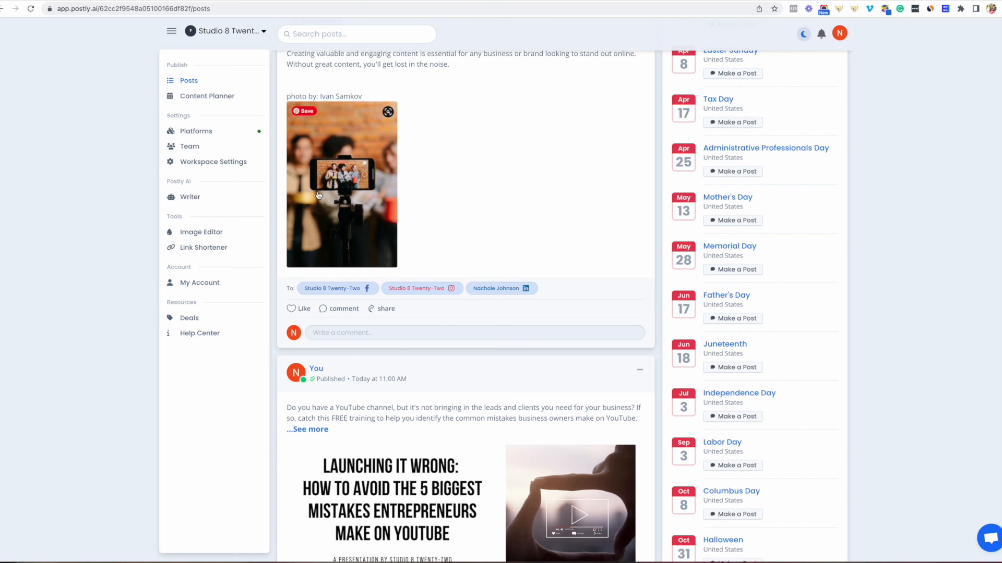
pyautogui.scroll(1, 317, 195)
pyautogui.scroll(-4, 317, 195)
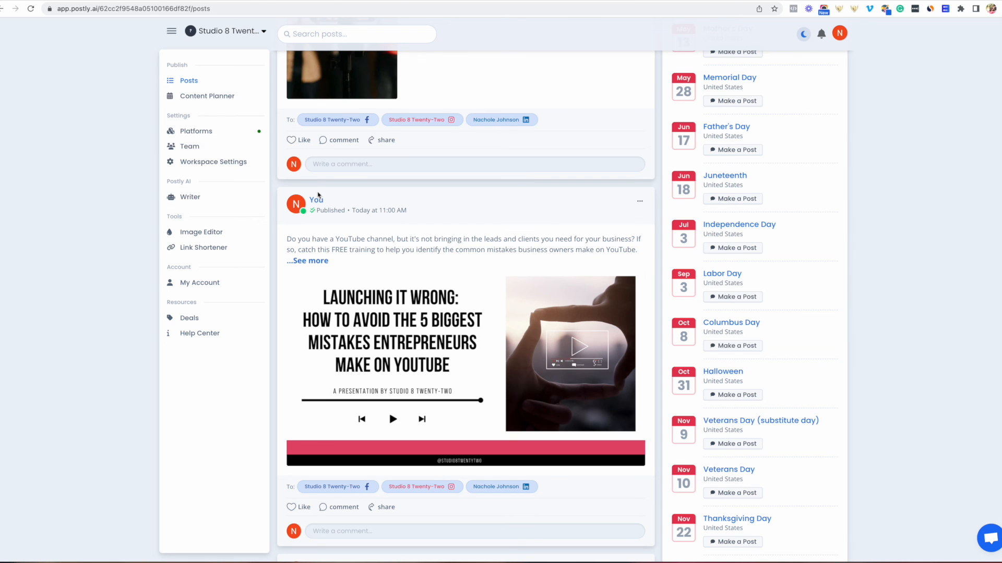
pyautogui.scroll(-7, 317, 195)
pyautogui.scroll(8, 318, 195)
pyautogui.scroll(-2, 318, 195)
pyautogui.scroll(-3, 318, 195)
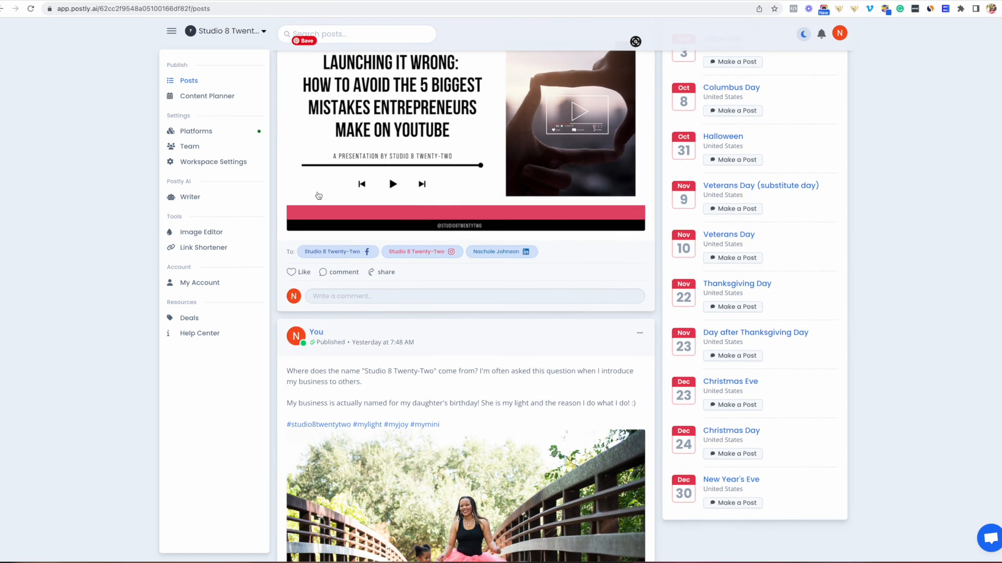
pyautogui.scroll(1, 318, 195)
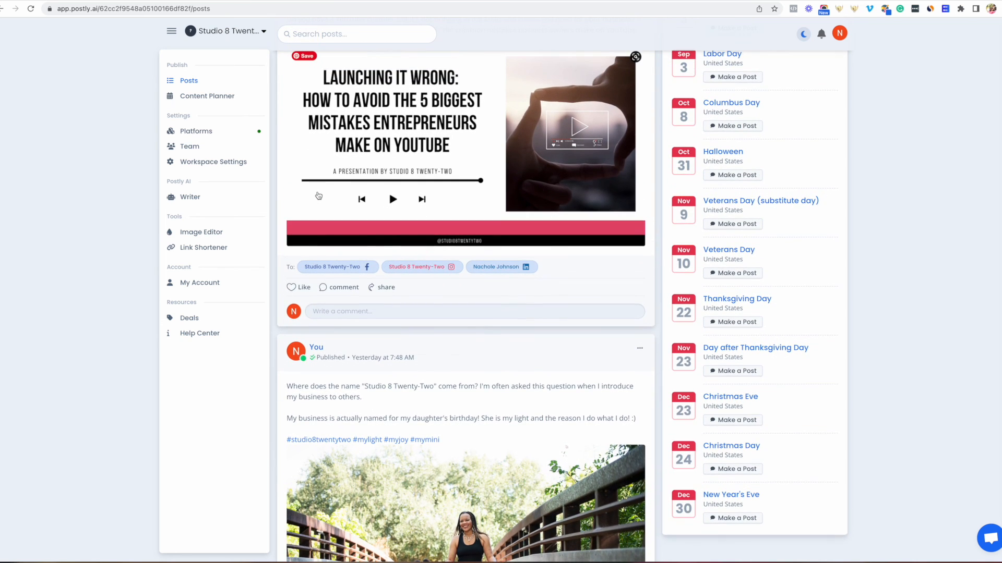